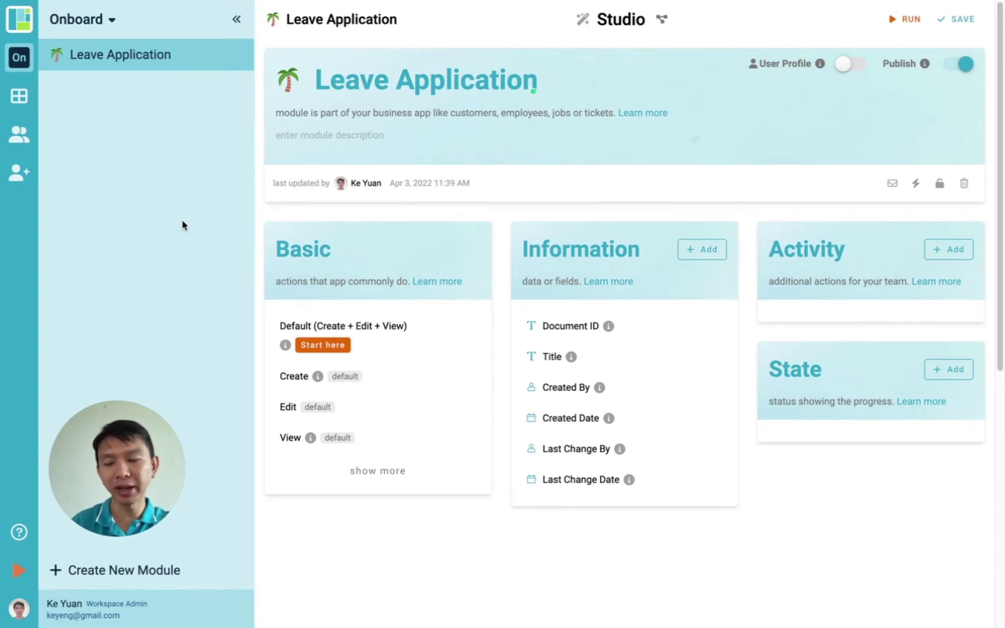
{"action": "key", "text": "ctrl+Tab"}
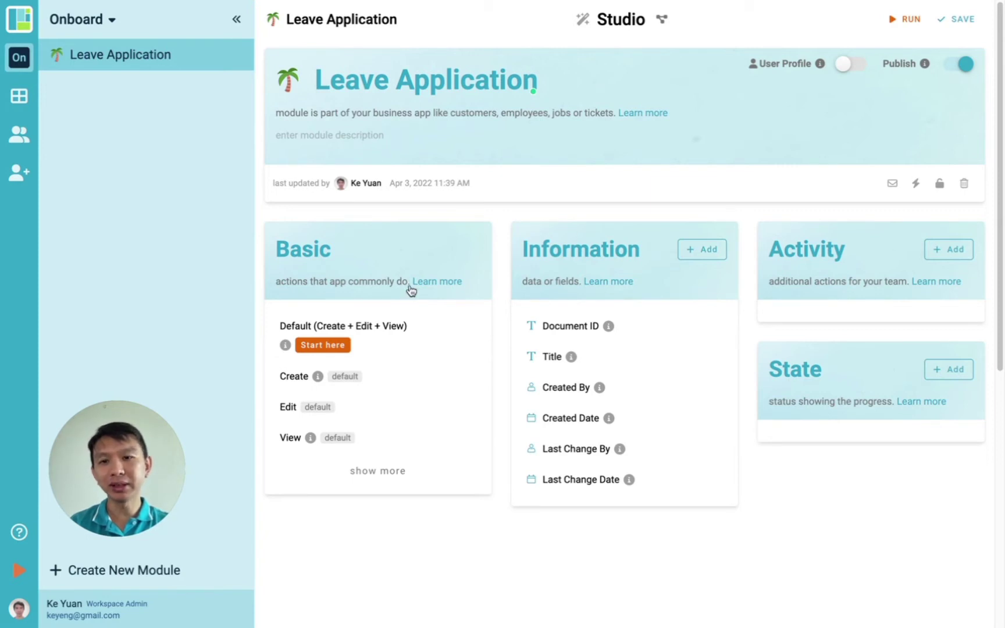
Step: Start designing the module's default Create / Edit / View form and add an information field named Employee Name of type Text
{"action": "left_click", "coordinate": [327, 347]}
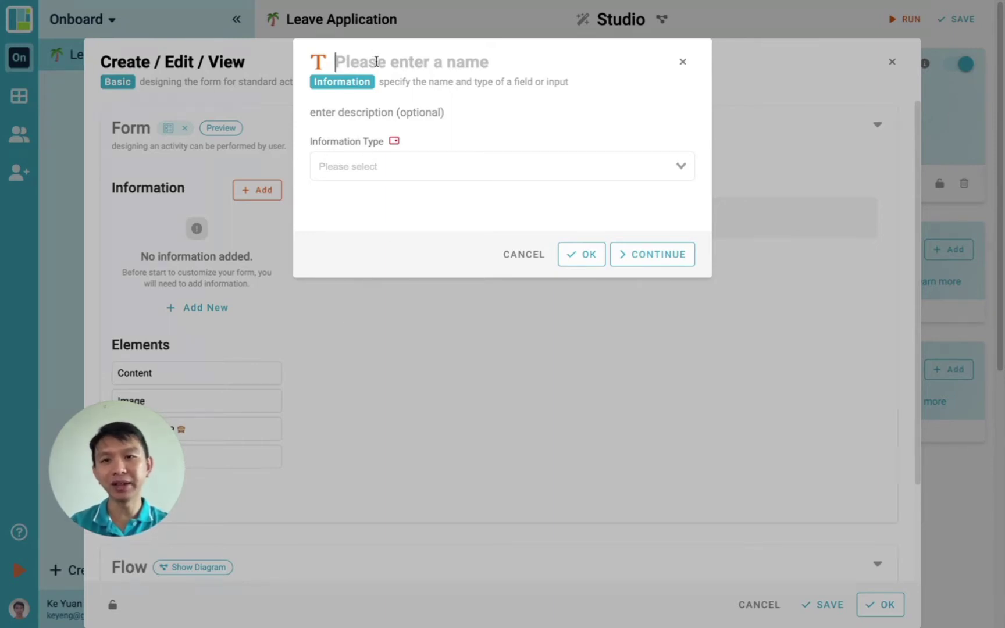
{"action": "type", "text": "Emp"}
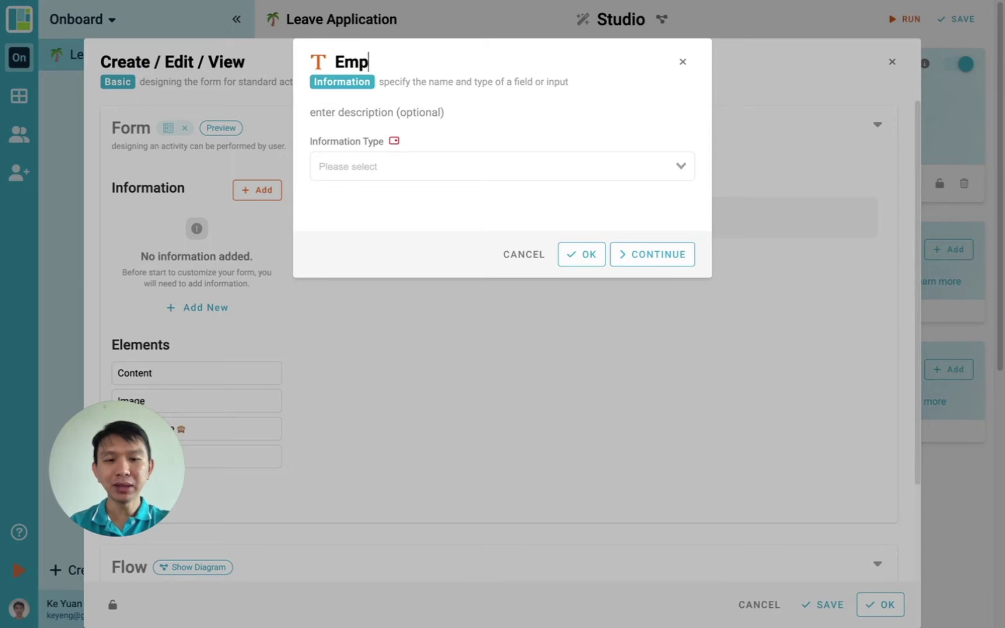
{"action": "type", "text": "loyee Name"}
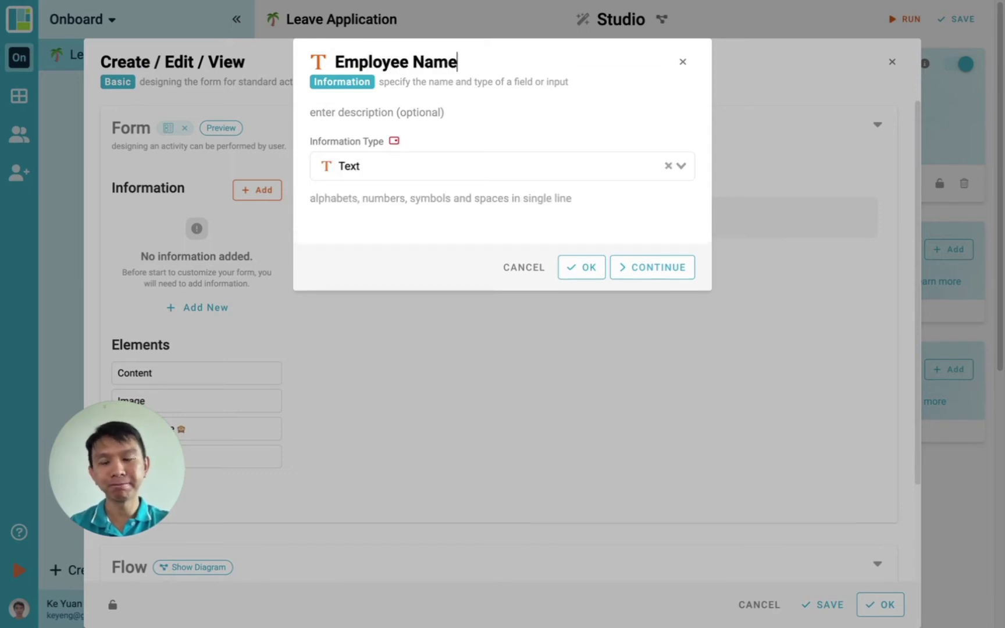
{"action": "left_click", "coordinate": [431, 165]}
{"action": "left_click", "coordinate": [394, 208]}
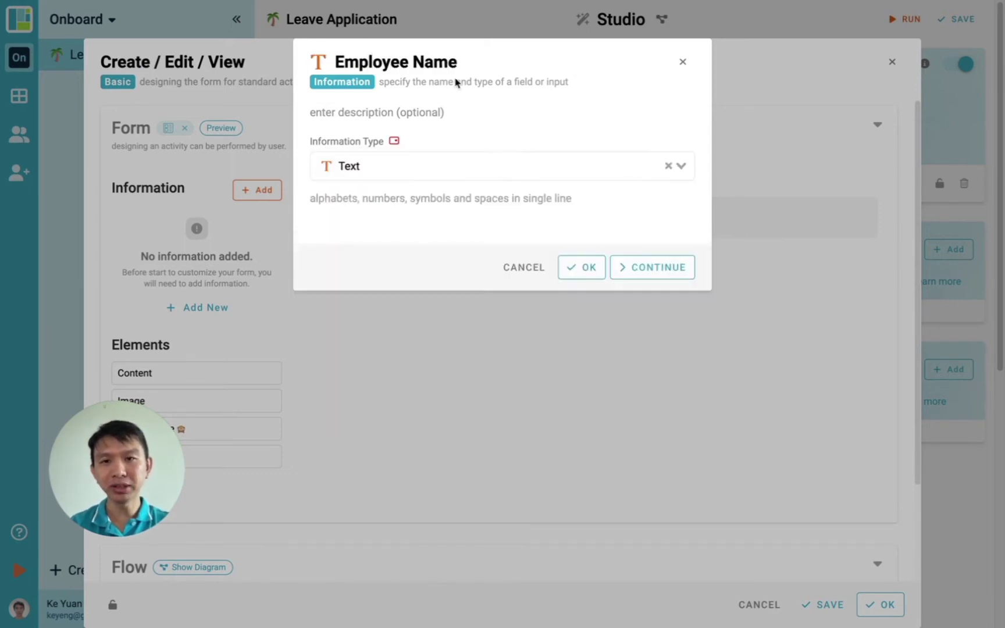
{"action": "left_click", "coordinate": [638, 268]}
Step: Add two more information fields named Start Date and End Date
{"action": "type", "text": "Start Date"}
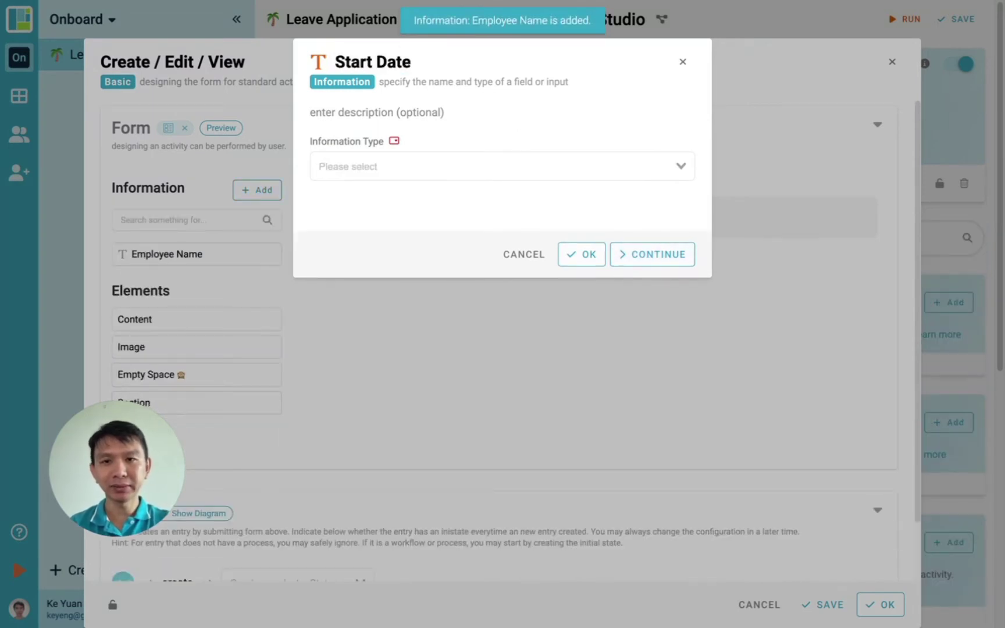
{"action": "key", "text": "Return"}
{"action": "type", "text": "End Dat"}
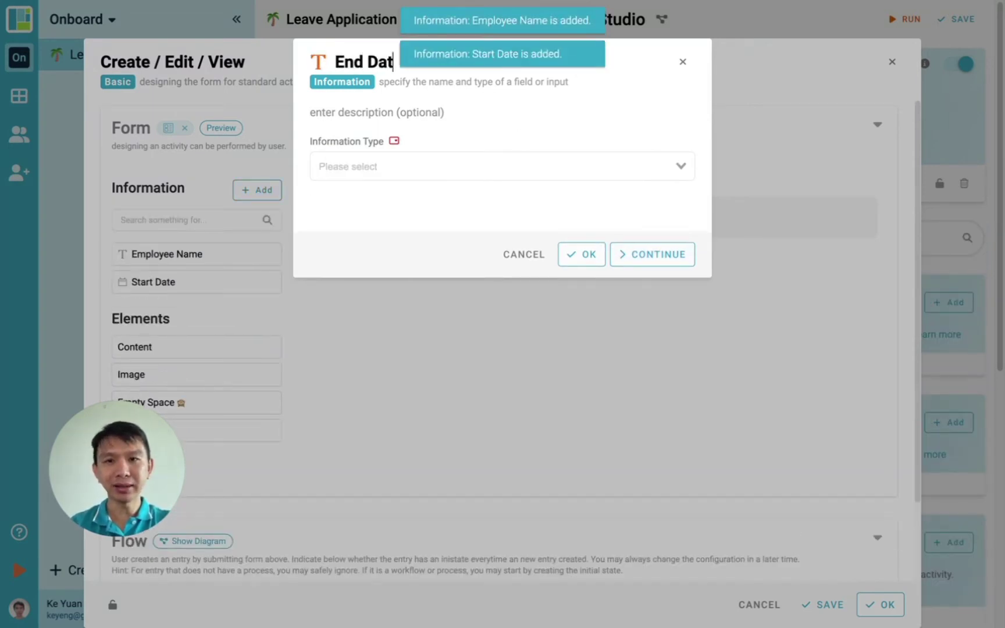
{"action": "type", "text": "e"}
{"action": "key", "text": "Return"}
Step: Define a new information field named Leave Type with the information type Select
{"action": "type", "text": "L"}
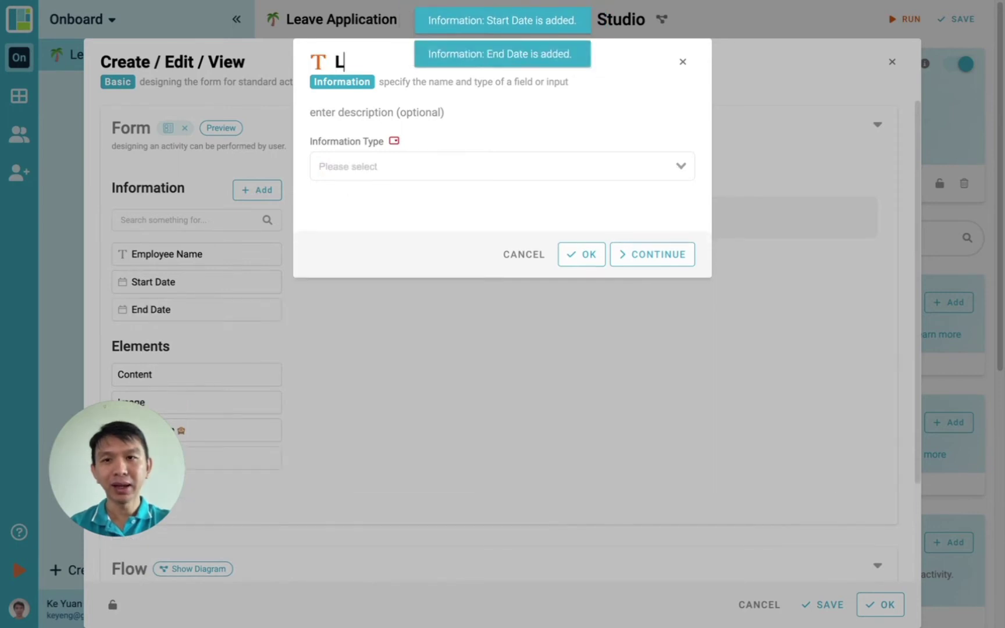
{"action": "type", "text": "eave Type"}
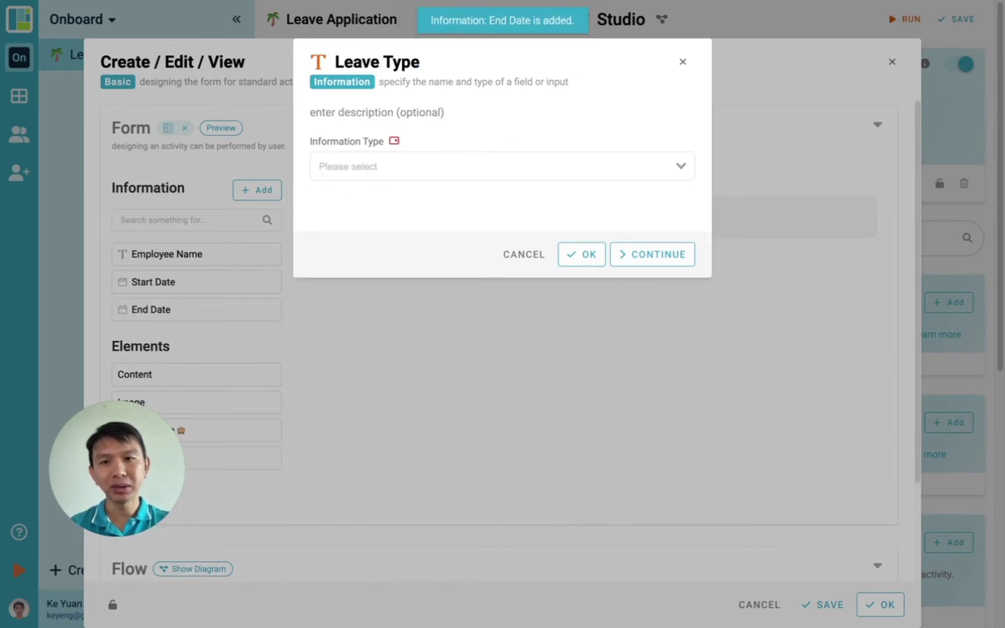
{"action": "left_click", "coordinate": [423, 173]}
{"action": "type", "text": "se"}
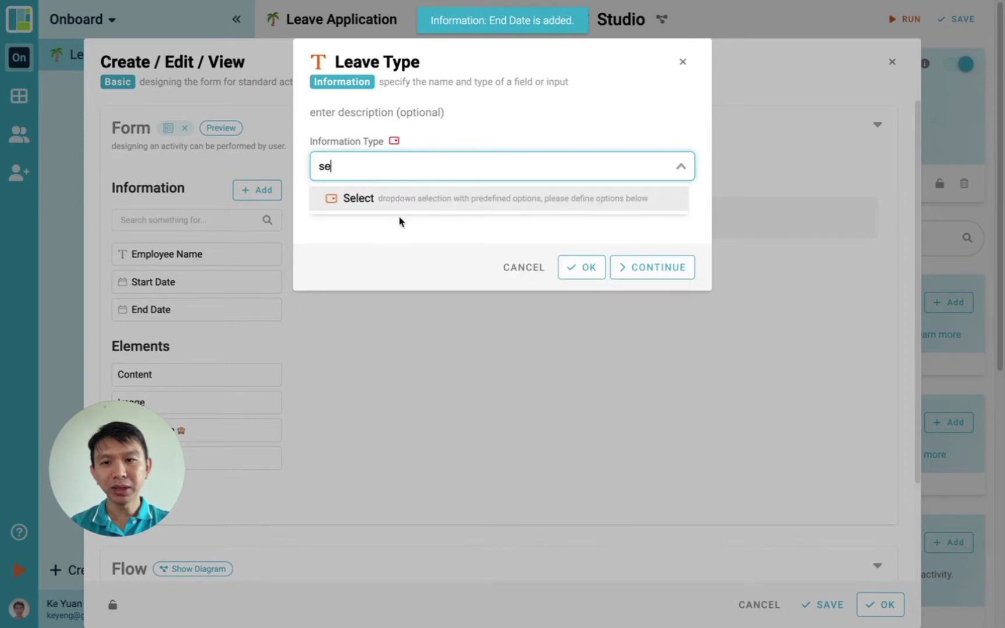
{"action": "left_click", "coordinate": [401, 201]}
Step: Give the Leave Type field the options Annual Leave, Unpaid Leave and Sick Leave
{"action": "left_click", "coordinate": [365, 270]}
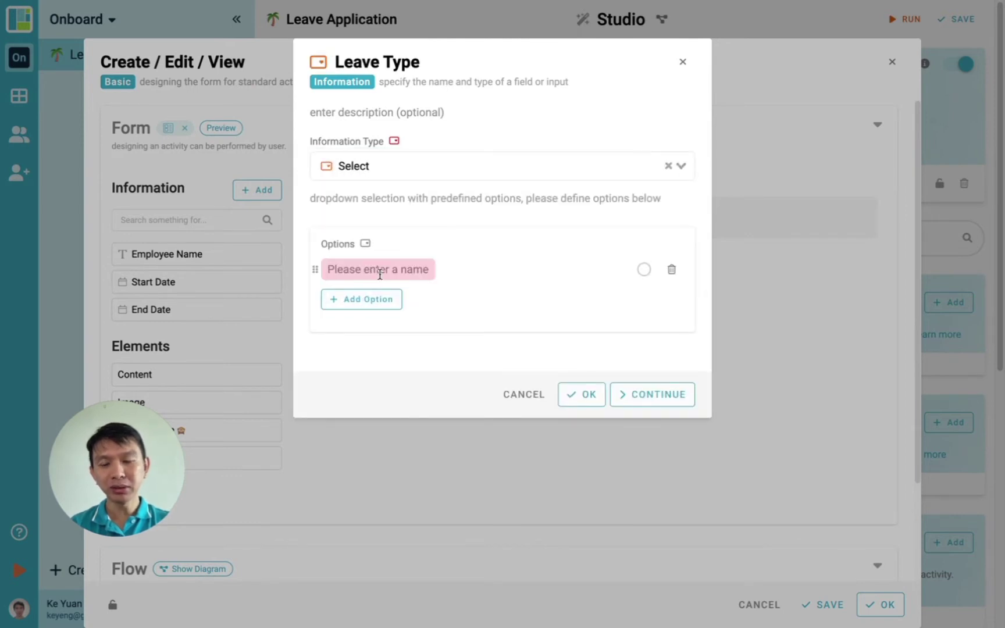
{"action": "type", "text": "Annual"}
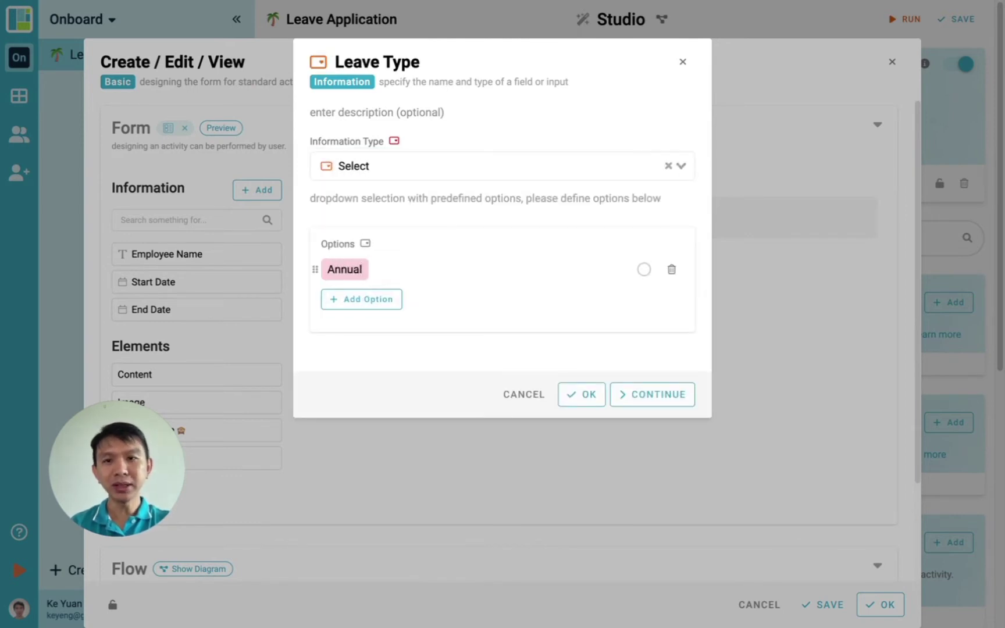
{"action": "type", "text": " Leave"}
{"action": "key", "text": "Return"}
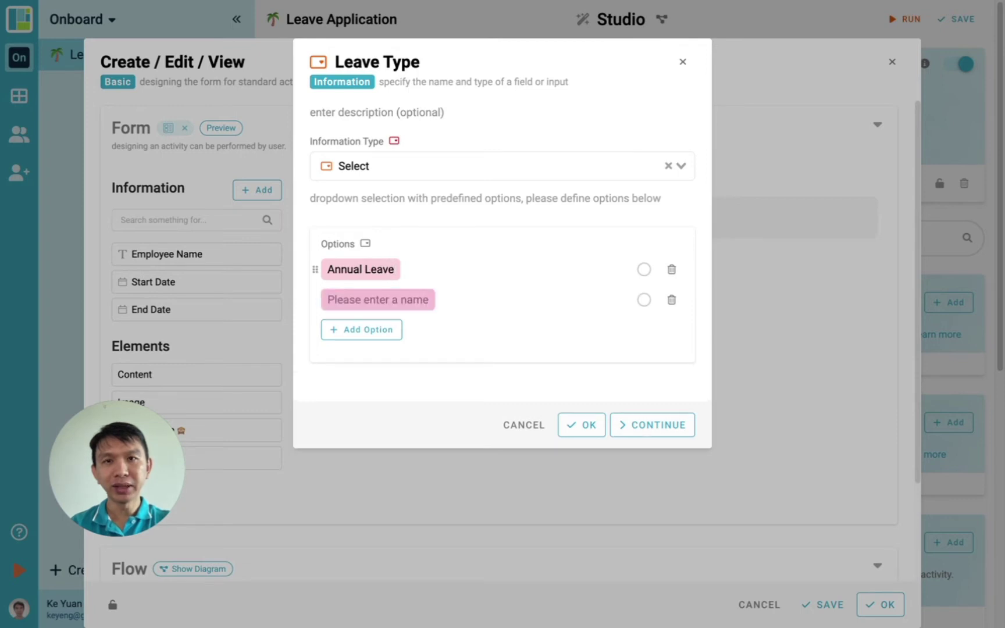
{"action": "type", "text": "Unpaid Leave"}
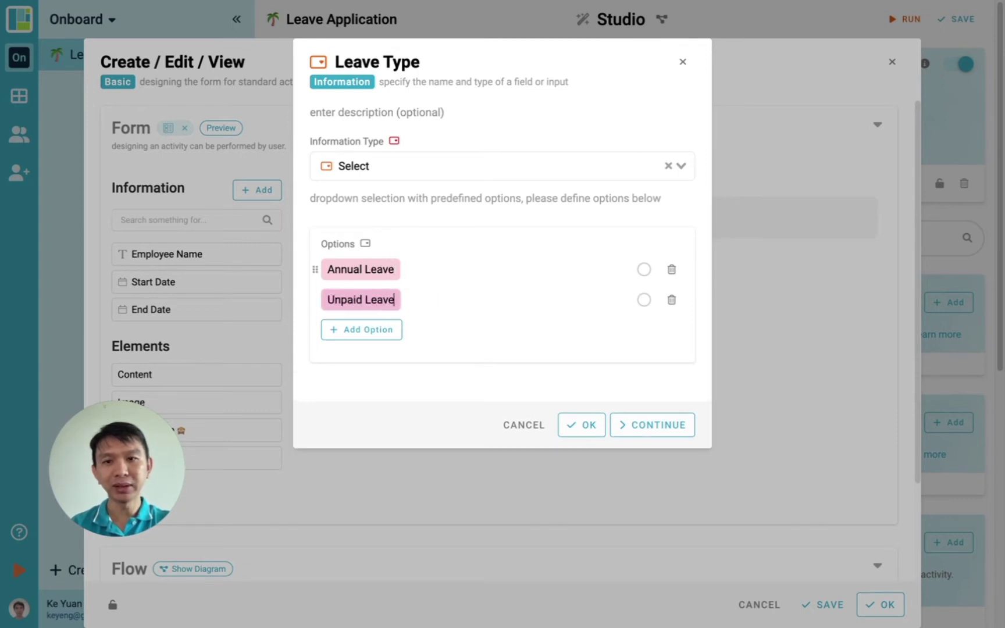
{"action": "key", "text": "Return"}
{"action": "type", "text": "Sick Leav"}
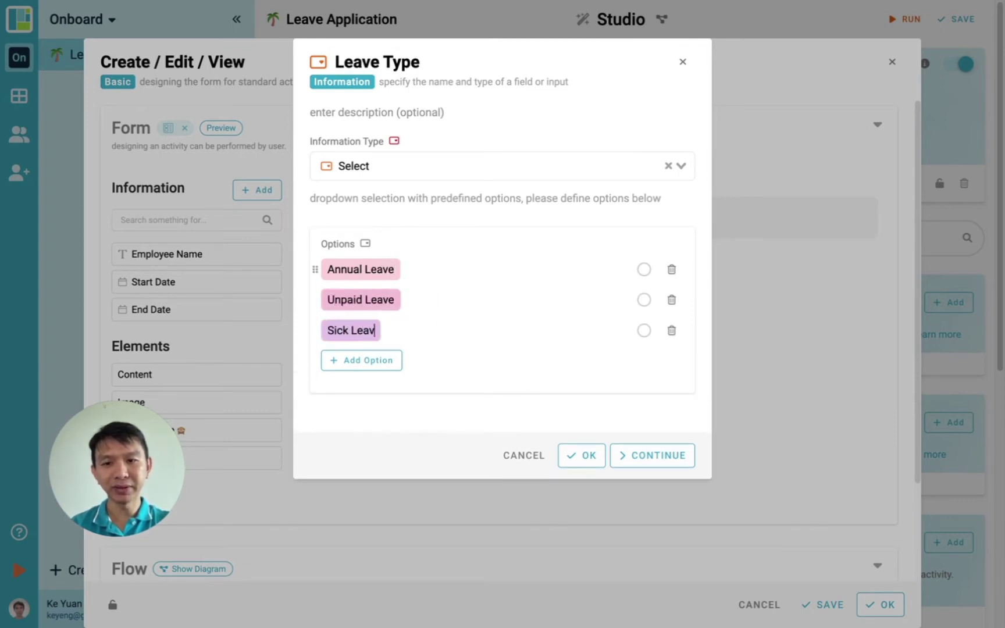
{"action": "type", "text": "e"}
Step: Colour Annual Leave light orange, Unpaid Leave lime yellow and Sick Leave light red, and confirm the Leave Type field
{"action": "left_click", "coordinate": [644, 269]}
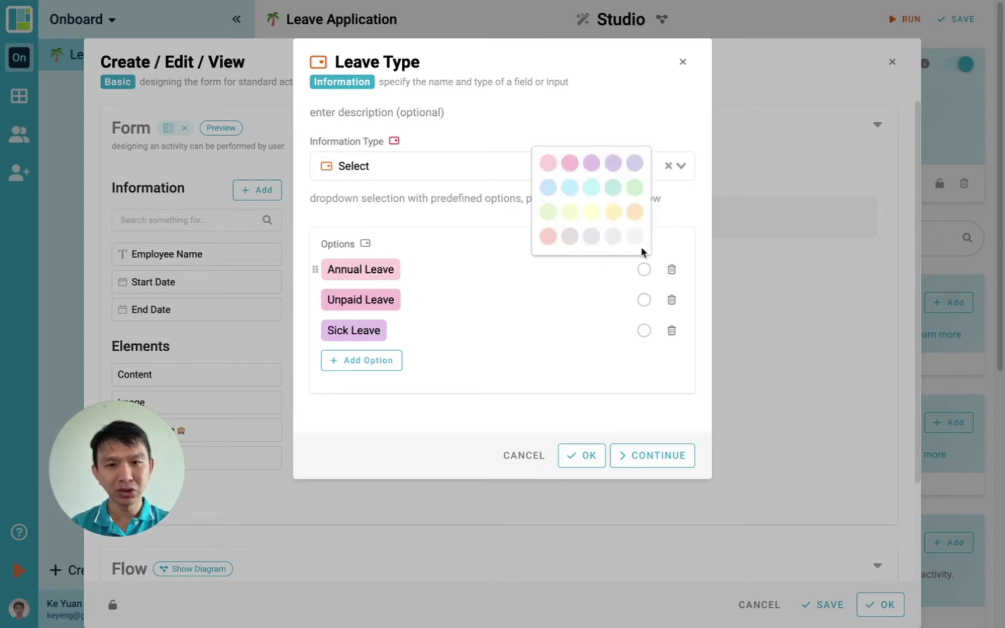
{"action": "left_click", "coordinate": [635, 212]}
{"action": "left_click", "coordinate": [643, 299]}
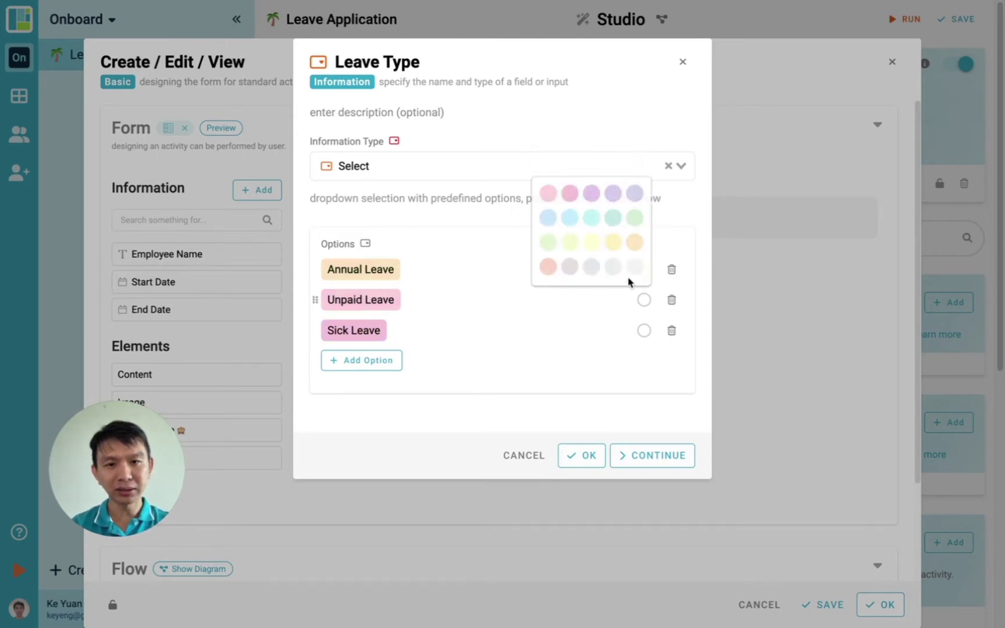
{"action": "left_click", "coordinate": [570, 242]}
{"action": "left_click", "coordinate": [643, 330]}
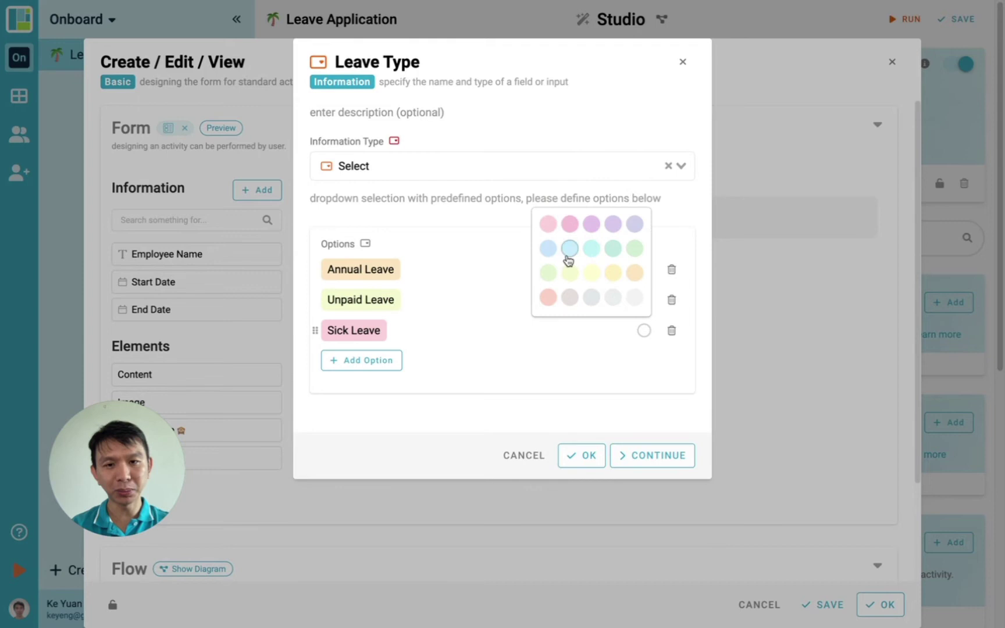
{"action": "left_click", "coordinate": [547, 297]}
{"action": "left_click", "coordinate": [580, 456]}
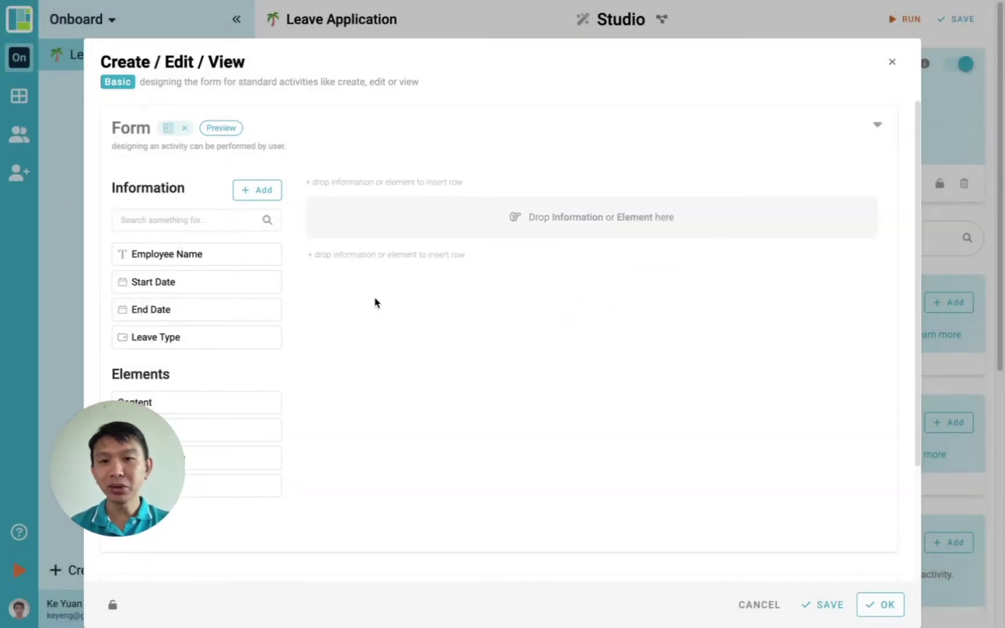
Step: Lay out the form with Employee Name in the first row, Start Date and End Date side by side, and Leave Type below
{"action": "scroll", "coordinate": [352, 307], "scroll_direction": "down", "scroll_amount": 1}
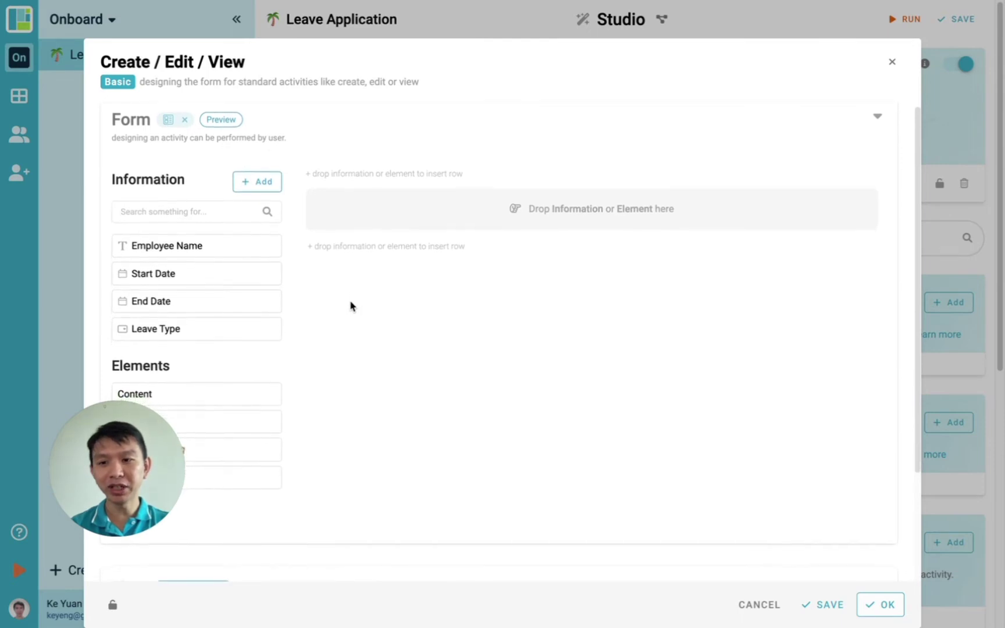
{"action": "left_click_drag", "start_coordinate": [171, 246], "coordinate": [443, 223]}
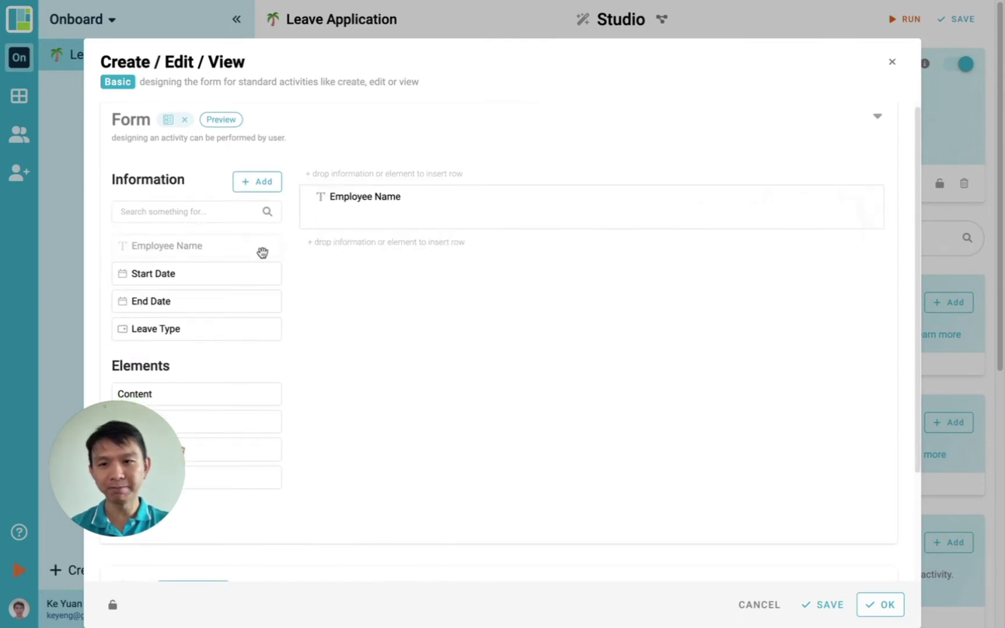
{"action": "left_click_drag", "start_coordinate": [157, 275], "coordinate": [408, 253]}
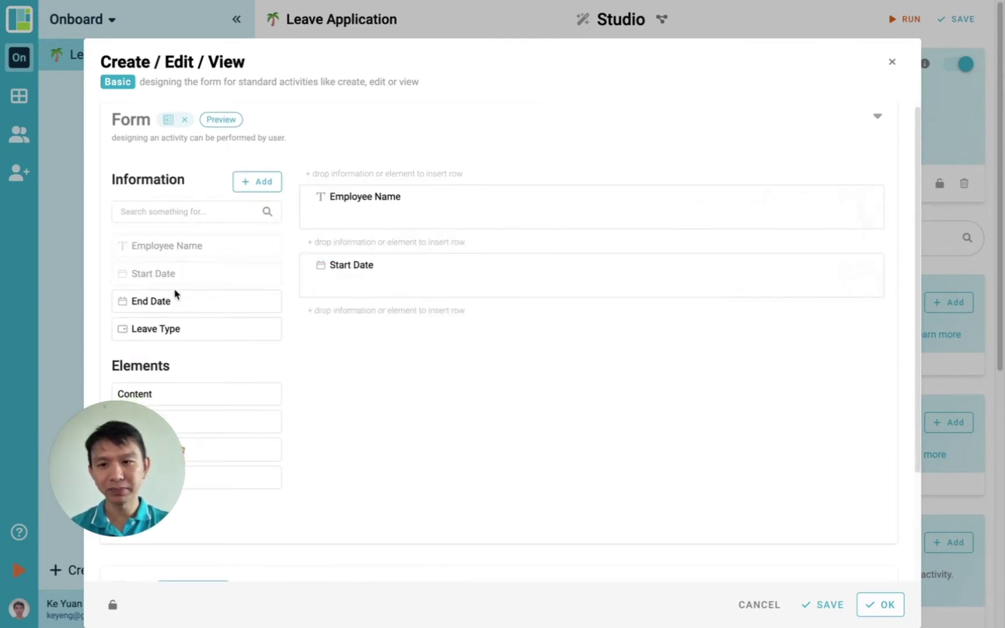
{"action": "left_click_drag", "start_coordinate": [175, 294], "coordinate": [763, 273]}
{"action": "left_click_drag", "start_coordinate": [202, 329], "coordinate": [460, 319]}
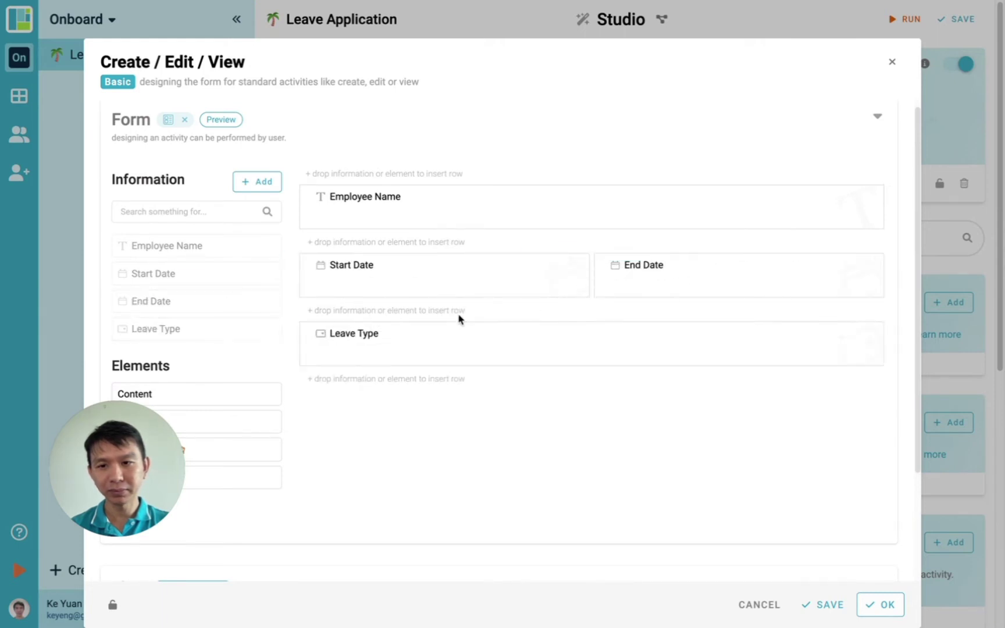
Step: Create a state named Draft as the initial state after create in the flow, and close the Create / Edit / View design
{"action": "scroll", "coordinate": [202, 312], "scroll_direction": "down", "scroll_amount": 3}
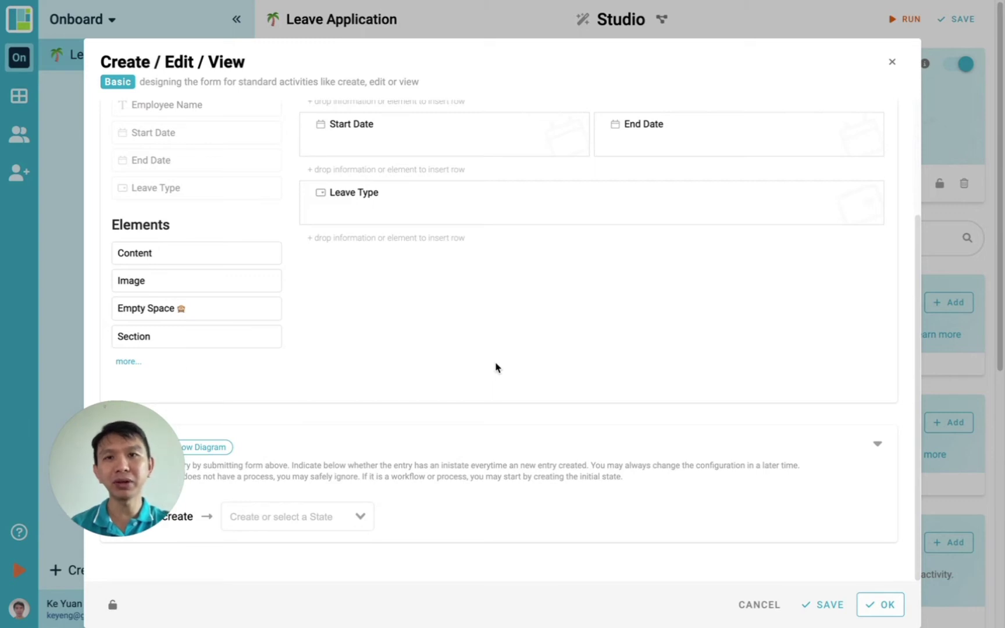
{"action": "scroll", "coordinate": [558, 355], "scroll_direction": "up", "scroll_amount": 3}
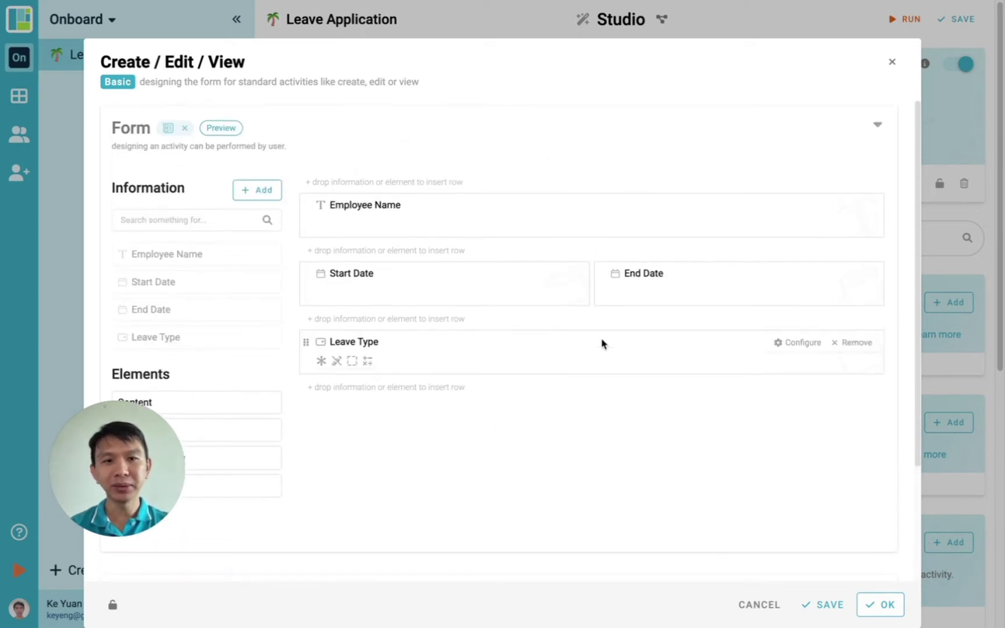
{"action": "left_click", "coordinate": [880, 127]}
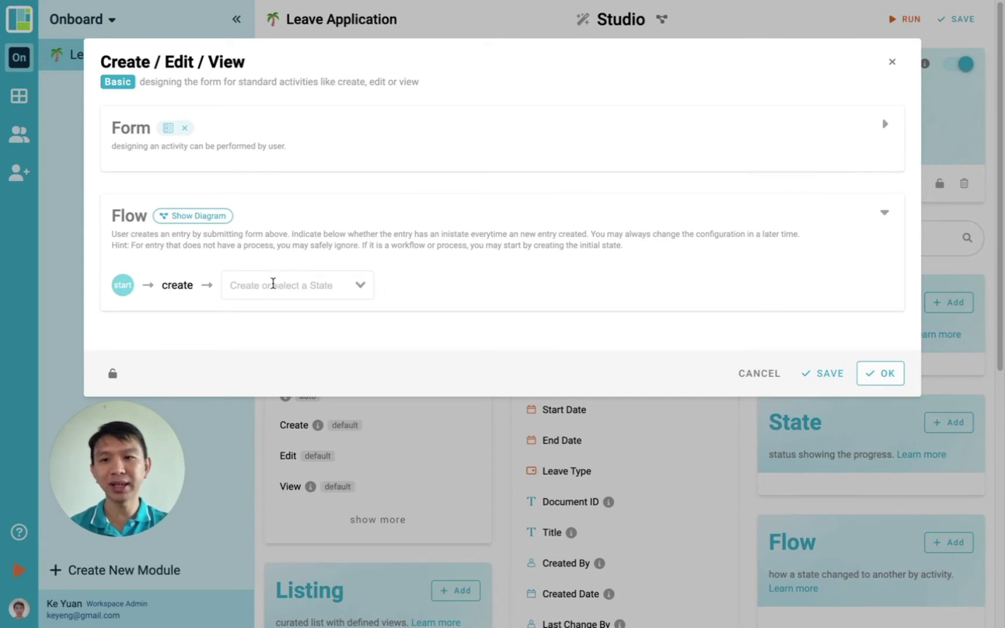
{"action": "left_click", "coordinate": [273, 283]}
{"action": "left_click", "coordinate": [295, 345]}
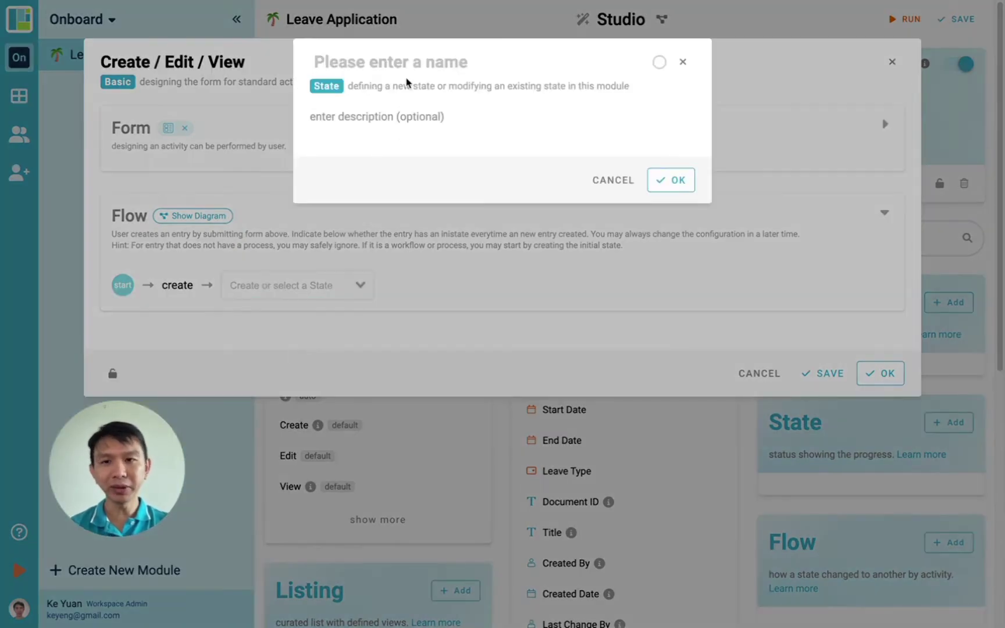
{"action": "type", "text": "Draft"}
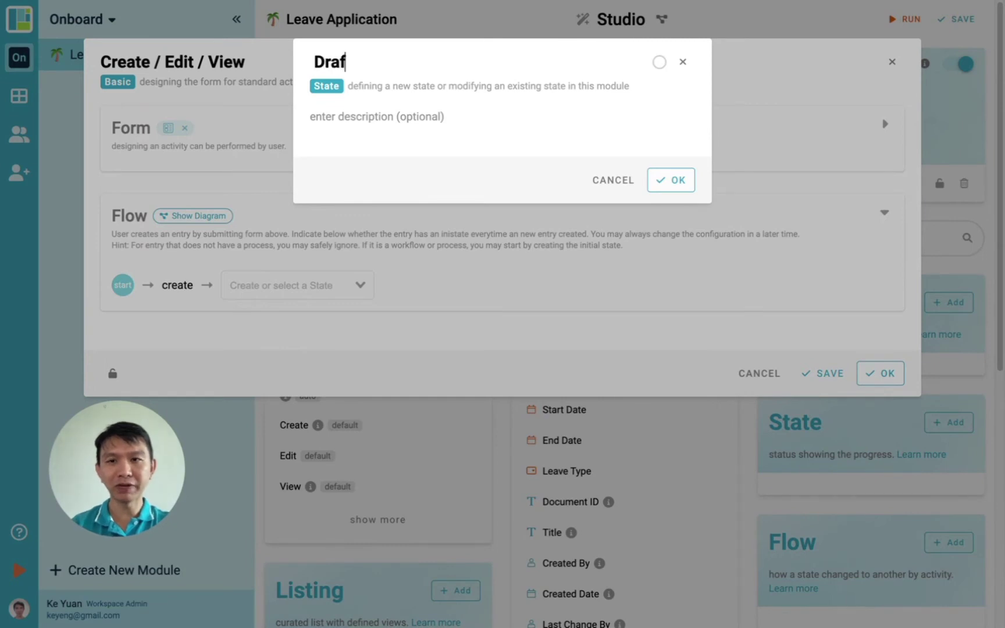
{"action": "left_click", "coordinate": [658, 62]}
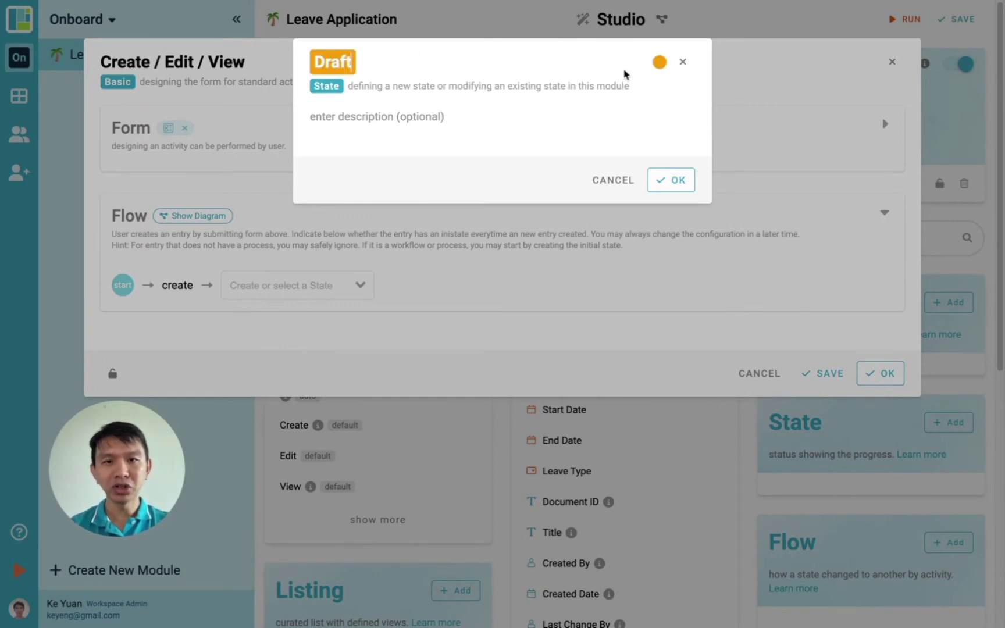
{"action": "left_click", "coordinate": [659, 62]}
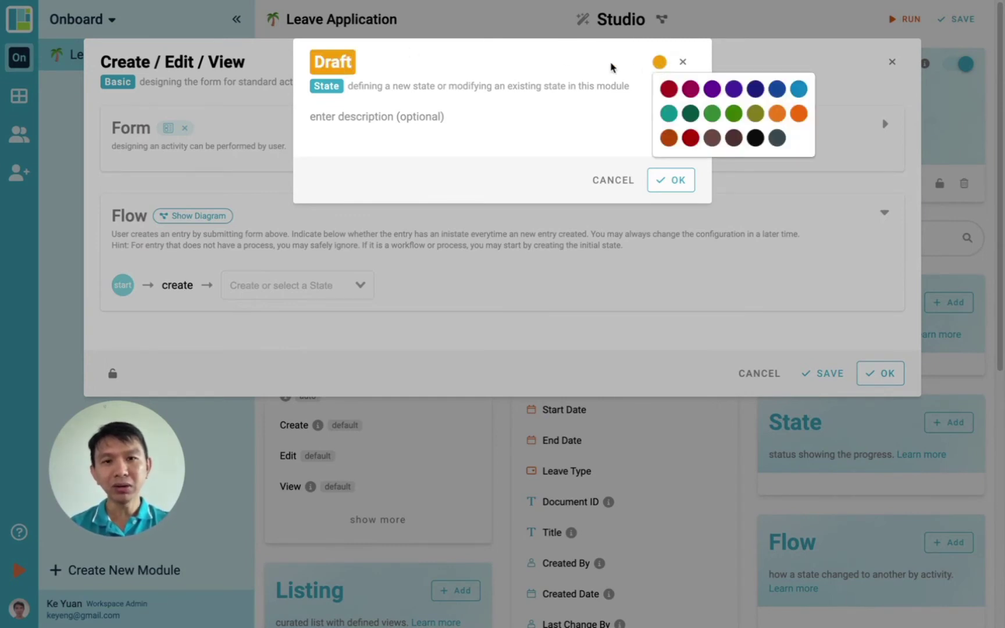
{"action": "left_click", "coordinate": [609, 67]}
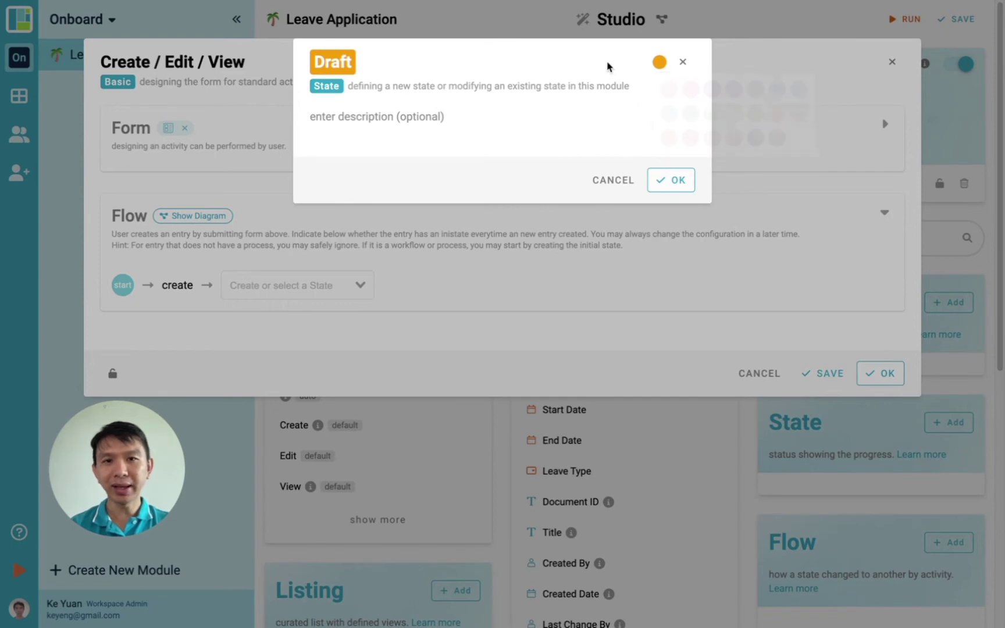
{"action": "left_click", "coordinate": [672, 183]}
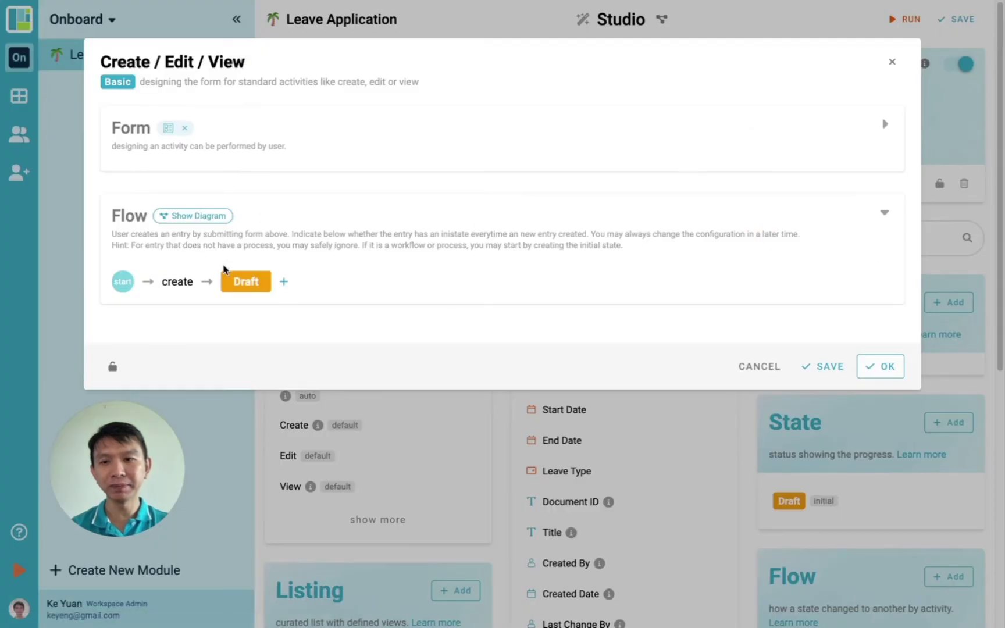
{"action": "mouse_move", "coordinate": [246, 283]}
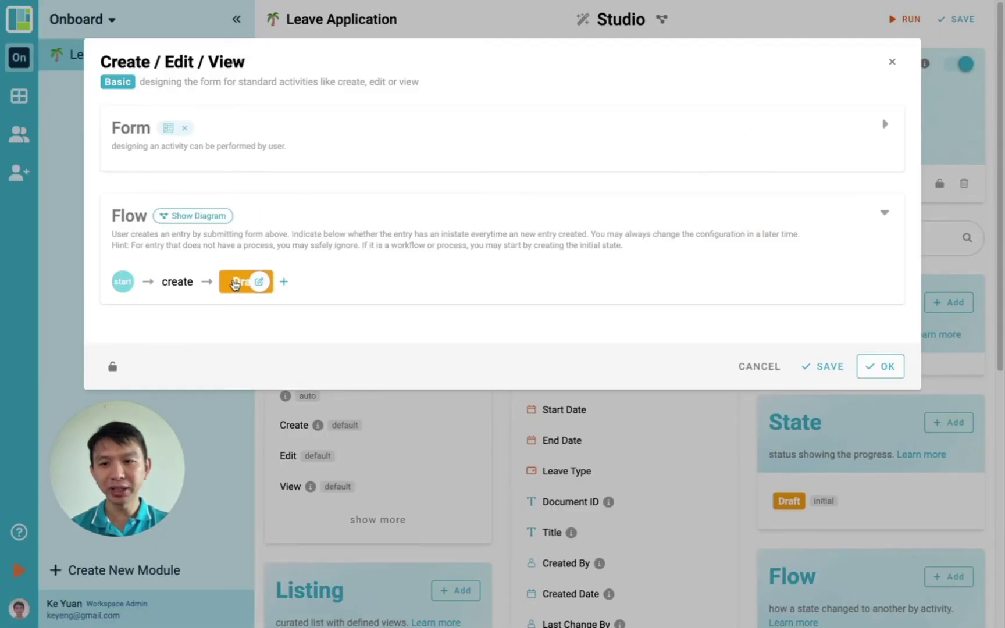
{"action": "key", "text": "Escape"}
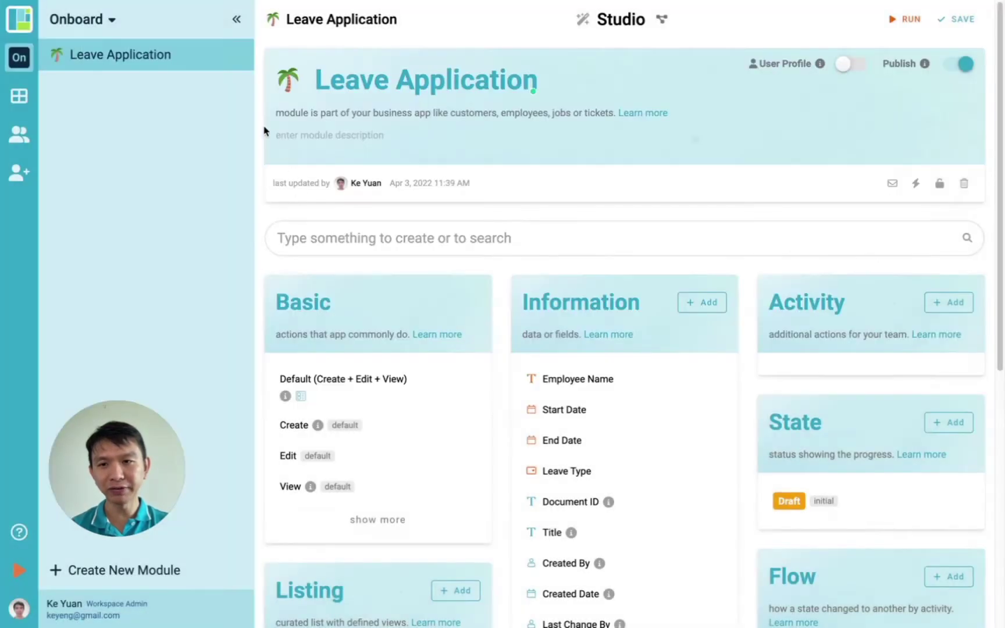
Step: Name the new activity Submit and create a state named Pending Approval as its resulting state from Draft
{"action": "type", "text": "Submit"}
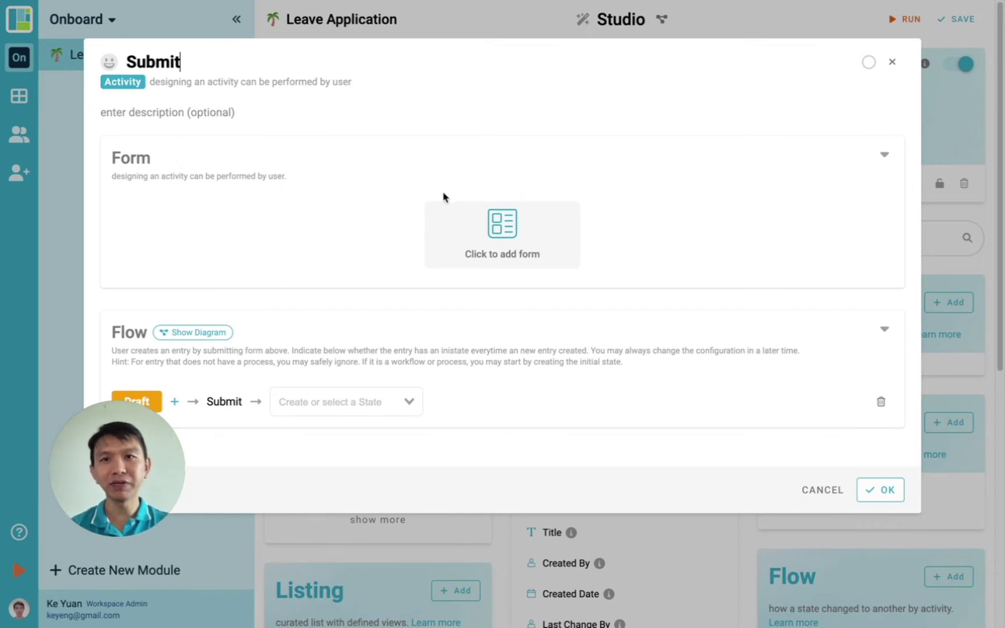
{"action": "left_click", "coordinate": [884, 155]}
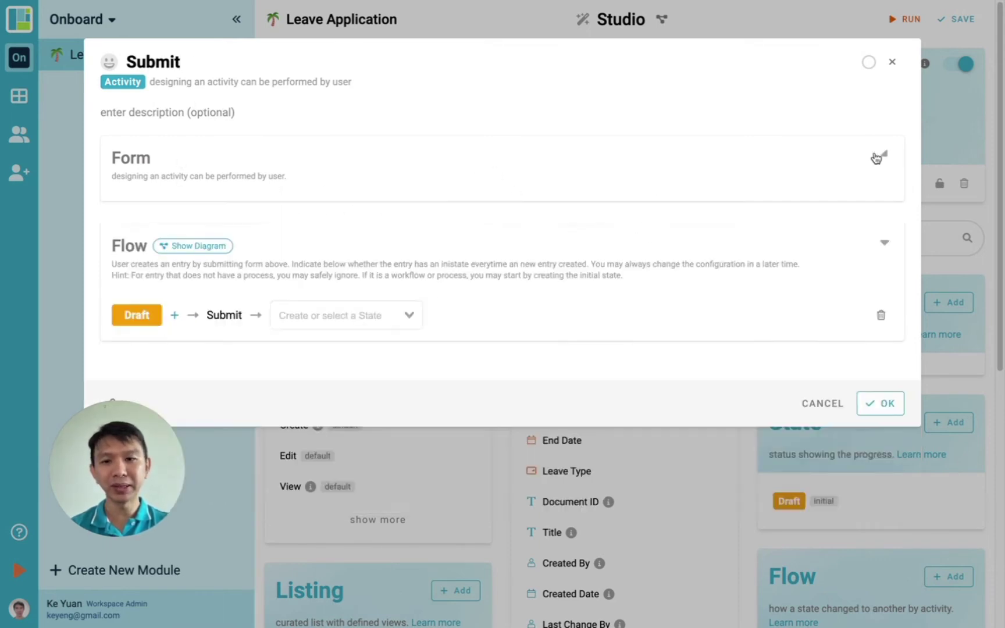
{"action": "left_click", "coordinate": [349, 313]}
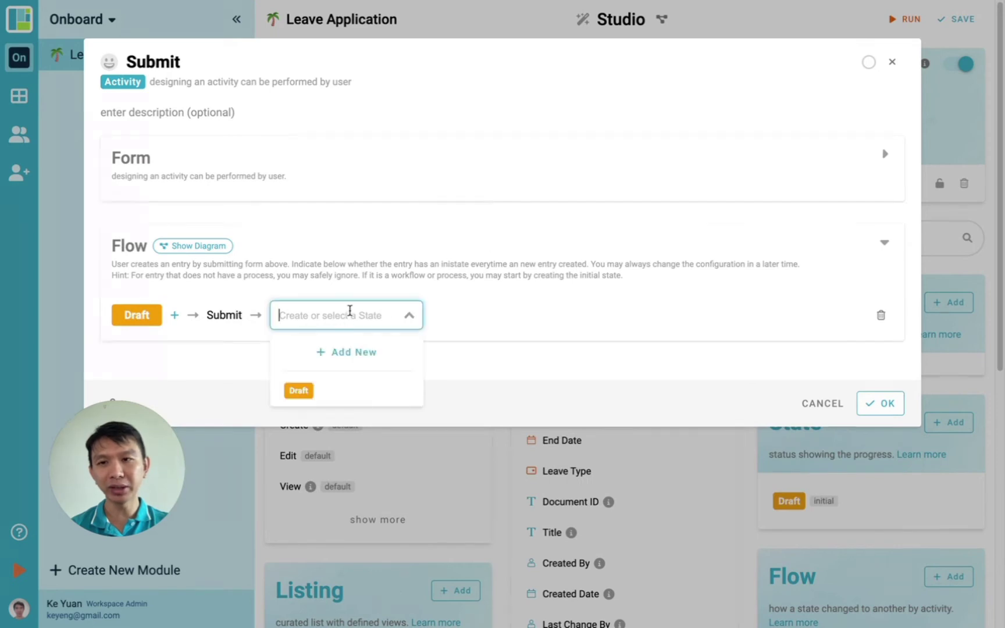
{"action": "left_click", "coordinate": [332, 358]}
{"action": "type", "text": "Pne"}
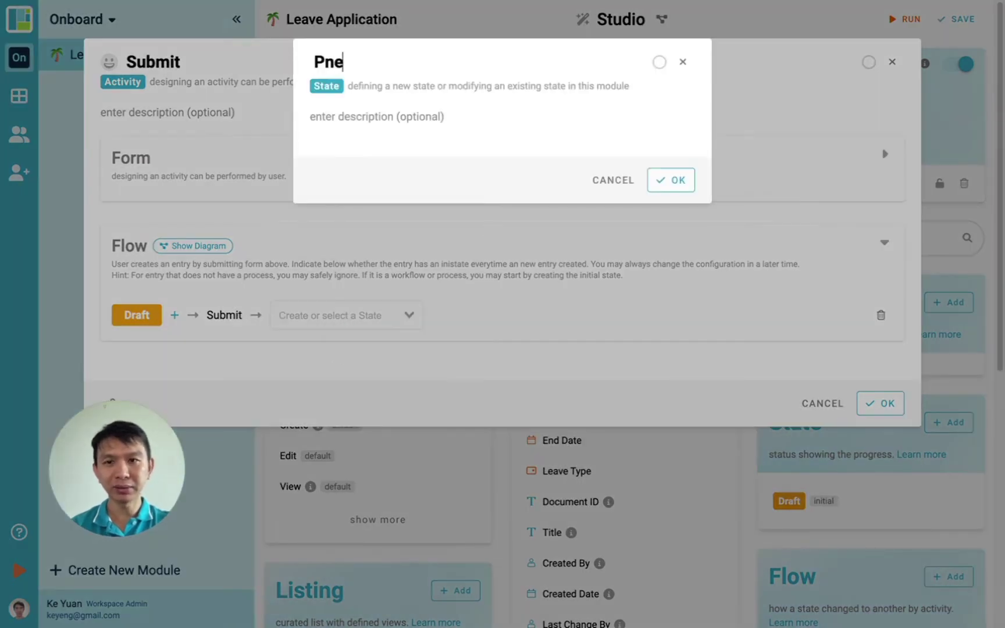
{"action": "type", "text": "nding Approval"}
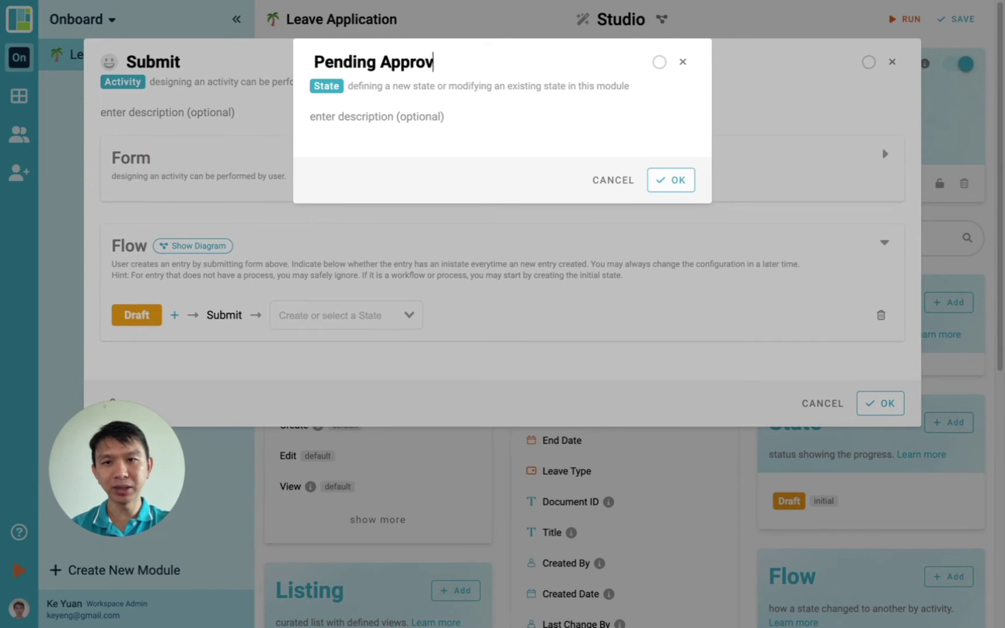
{"action": "left_click", "coordinate": [666, 180]}
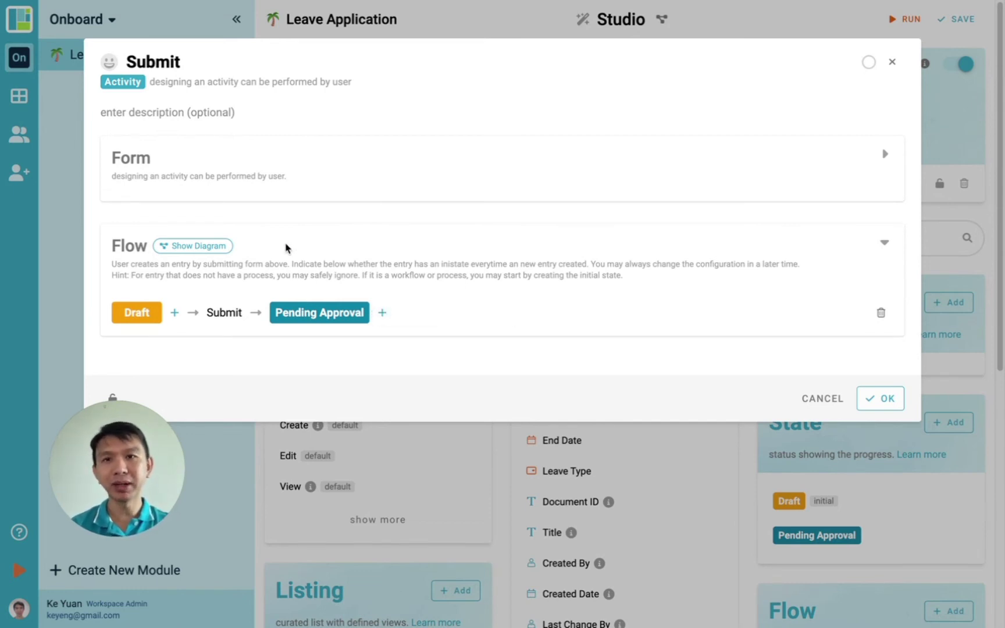
Step: Add an activity named Approve from Pending Approval and create a state named Approved as its result
{"action": "left_click", "coordinate": [383, 317]}
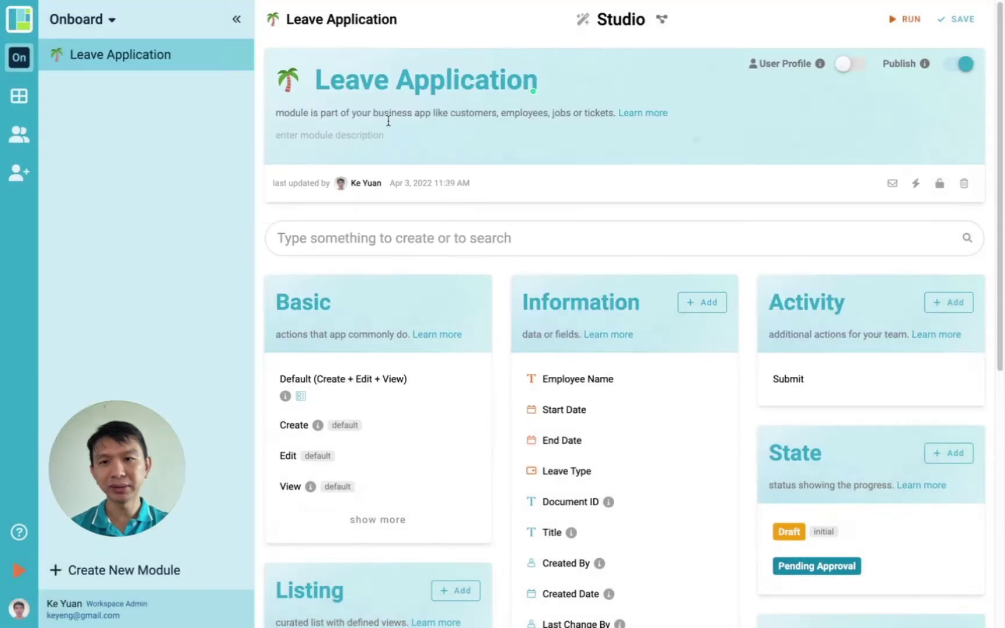
{"action": "type", "text": "Approve"}
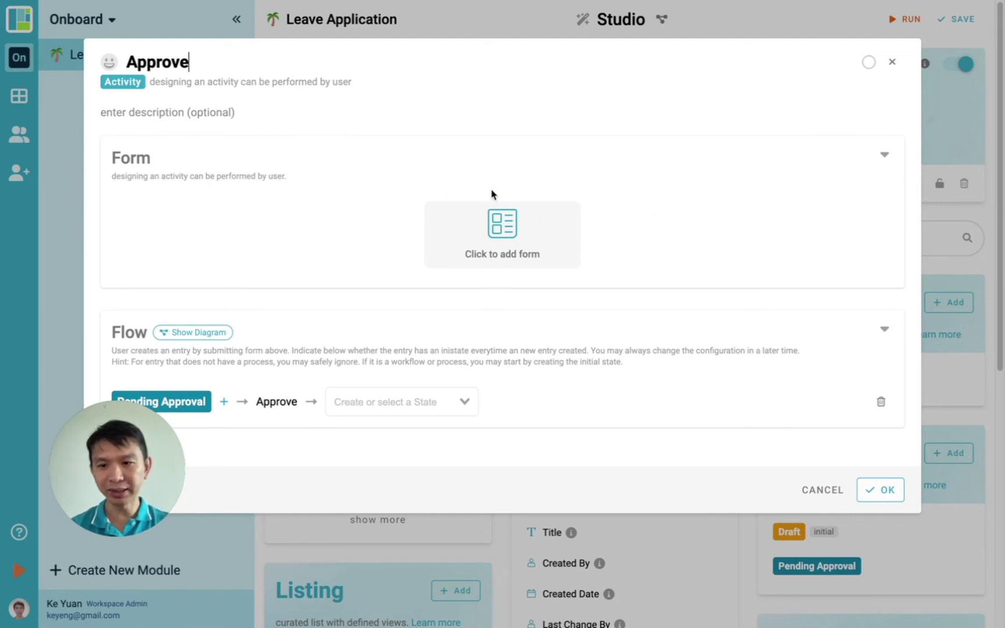
{"action": "left_click", "coordinate": [383, 400]}
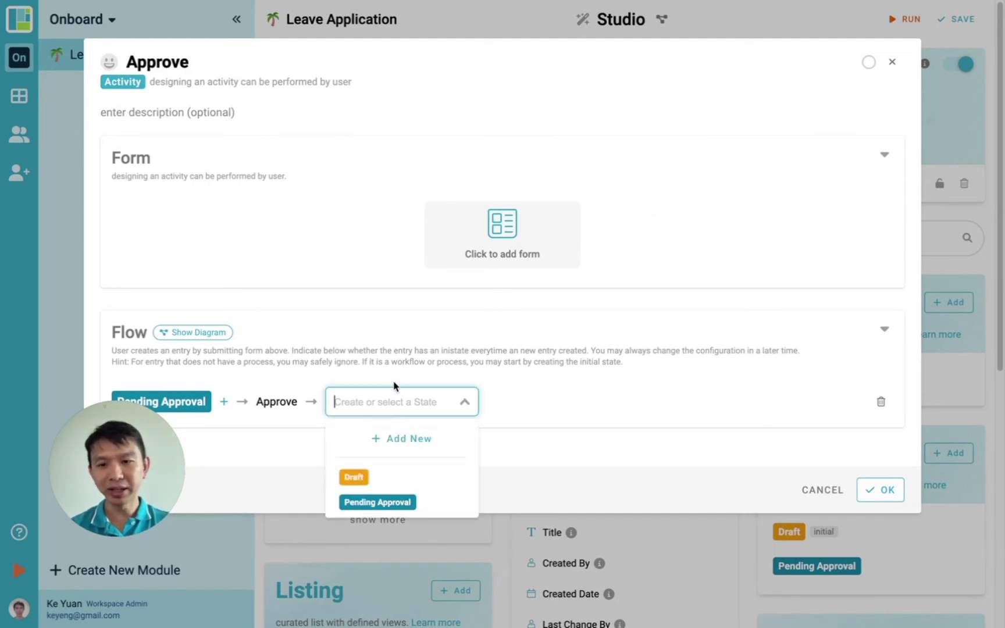
{"action": "left_click", "coordinate": [387, 442]}
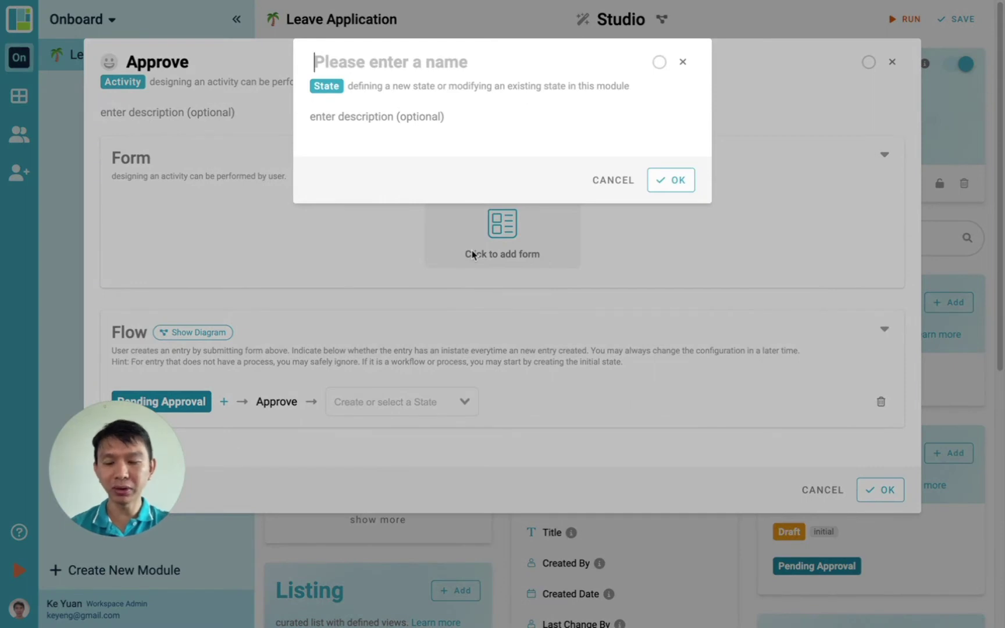
{"action": "type", "text": "Approved"}
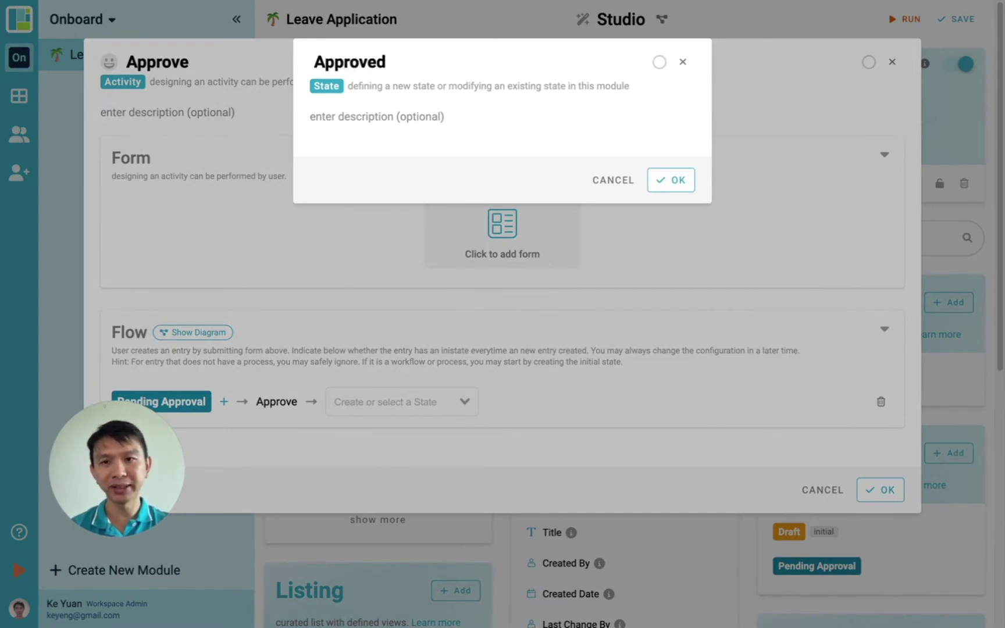
{"action": "left_click", "coordinate": [668, 181]}
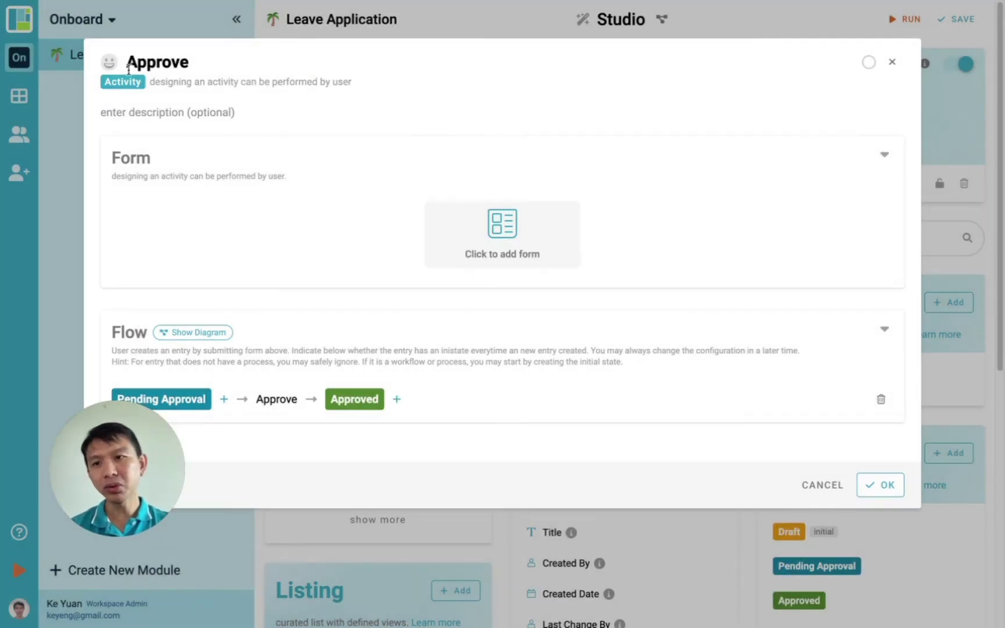
Step: Give the Approve activity the green check mark emoji as its icon
{"action": "left_click", "coordinate": [108, 61]}
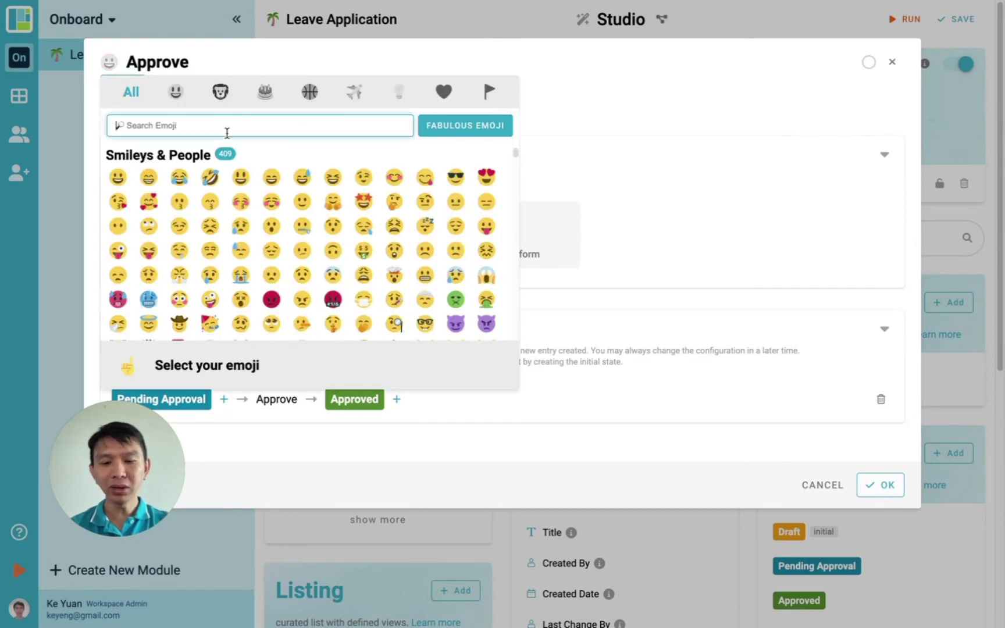
{"action": "type", "text": "che"}
{"action": "left_click", "coordinate": [210, 226]}
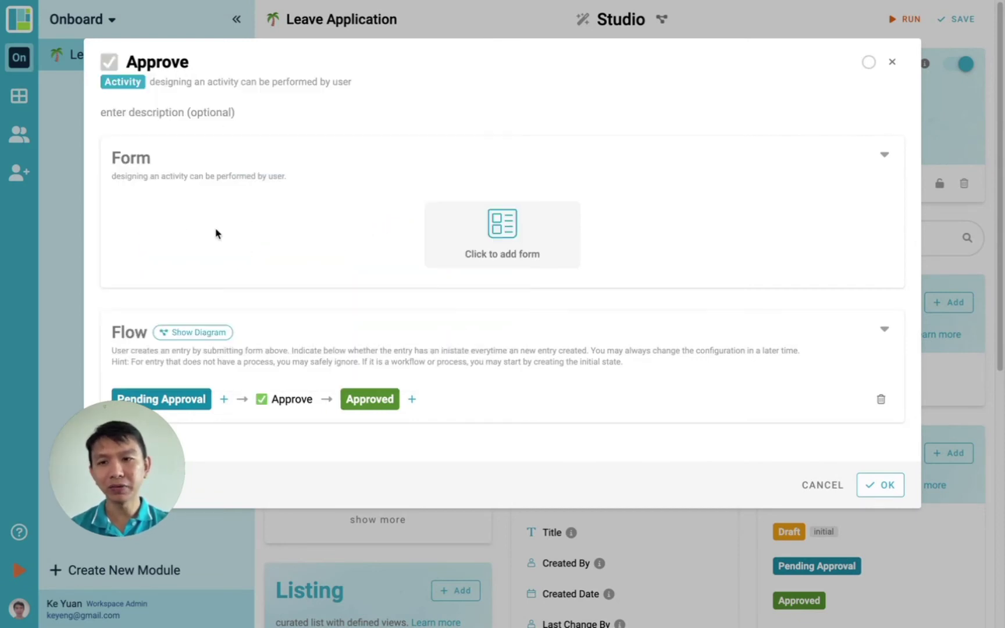
{"action": "left_click", "coordinate": [868, 62]}
{"action": "left_click", "coordinate": [493, 157]}
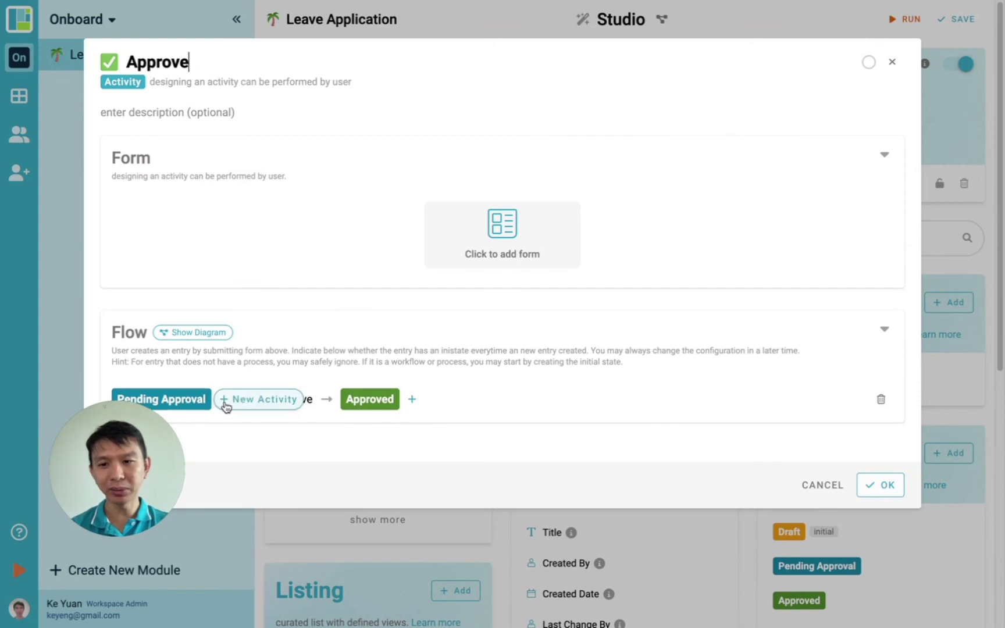
Step: Add another activity named Reject from the Pending Approval state and add a form to it
{"action": "left_click", "coordinate": [259, 399]}
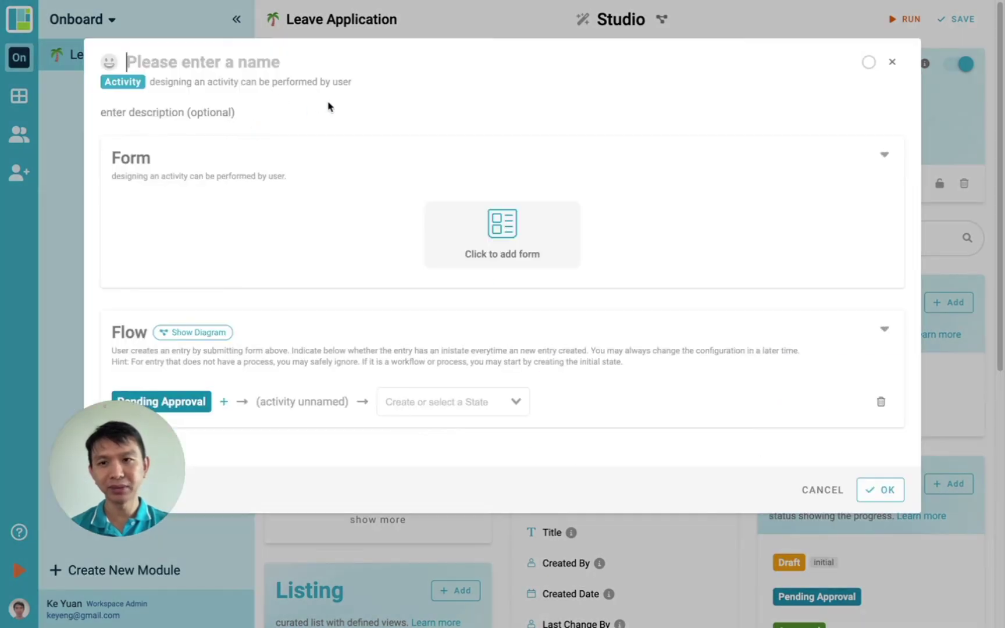
{"action": "type", "text": "Reject"}
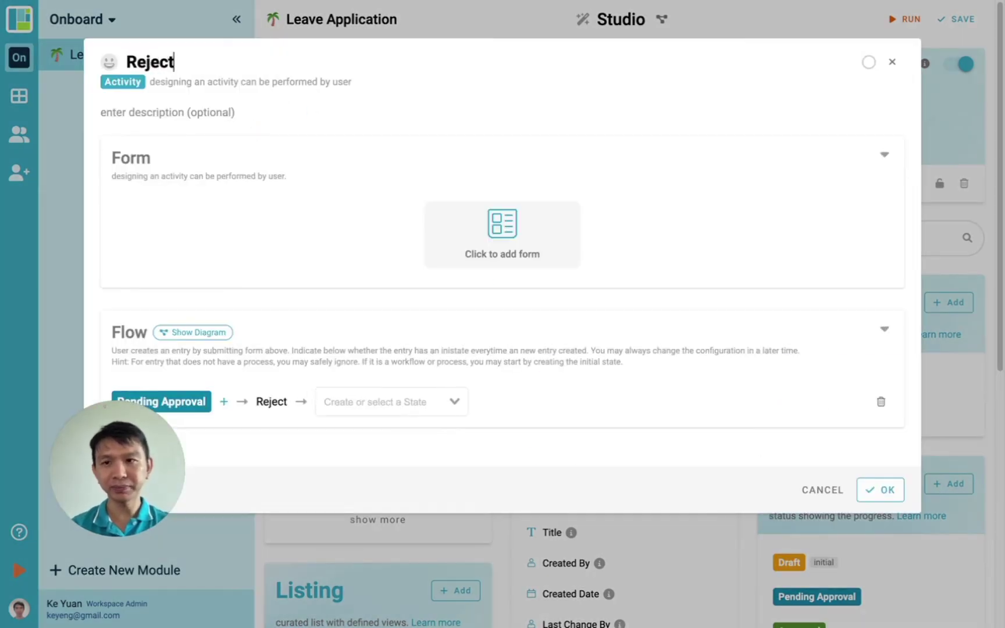
{"action": "left_click", "coordinate": [497, 232]}
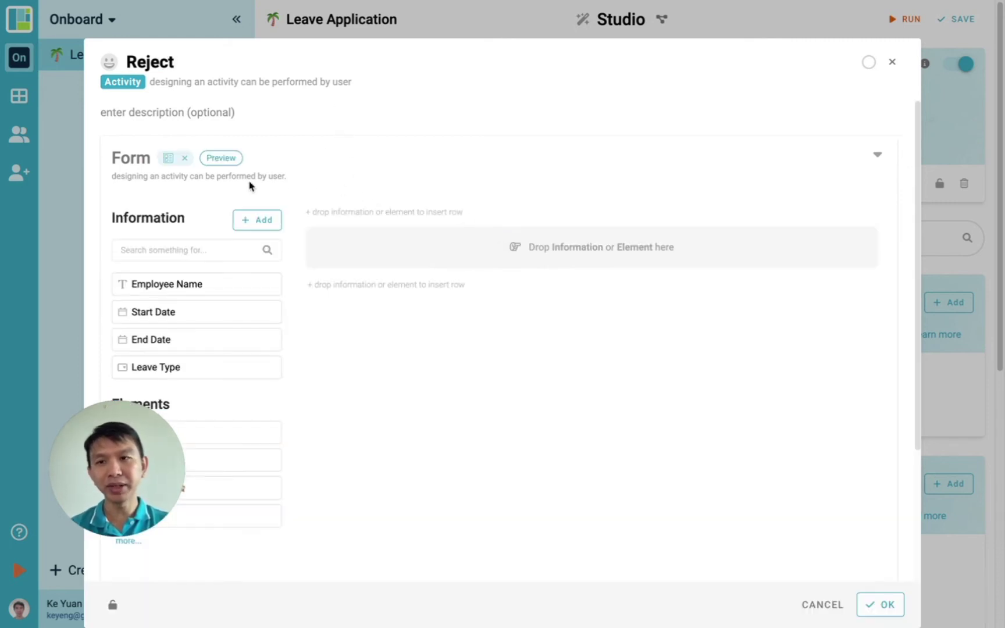
Step: Create a Multiline Text field named Rejected Reason and place it in the Reject form as a required field
{"action": "left_click", "coordinate": [261, 222]}
{"action": "type", "text": "Re"}
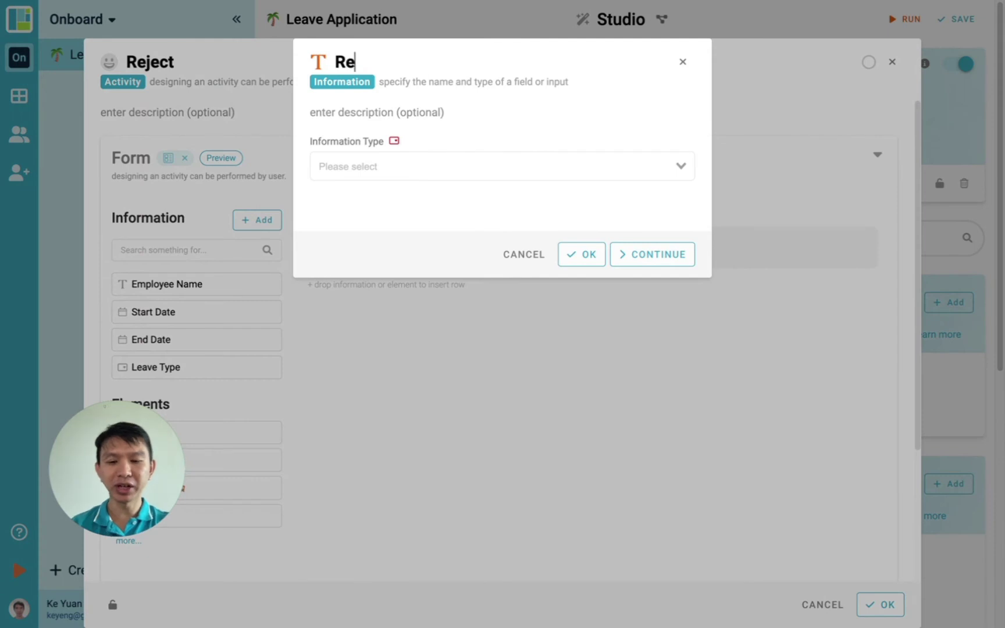
{"action": "type", "text": "jected Reason"}
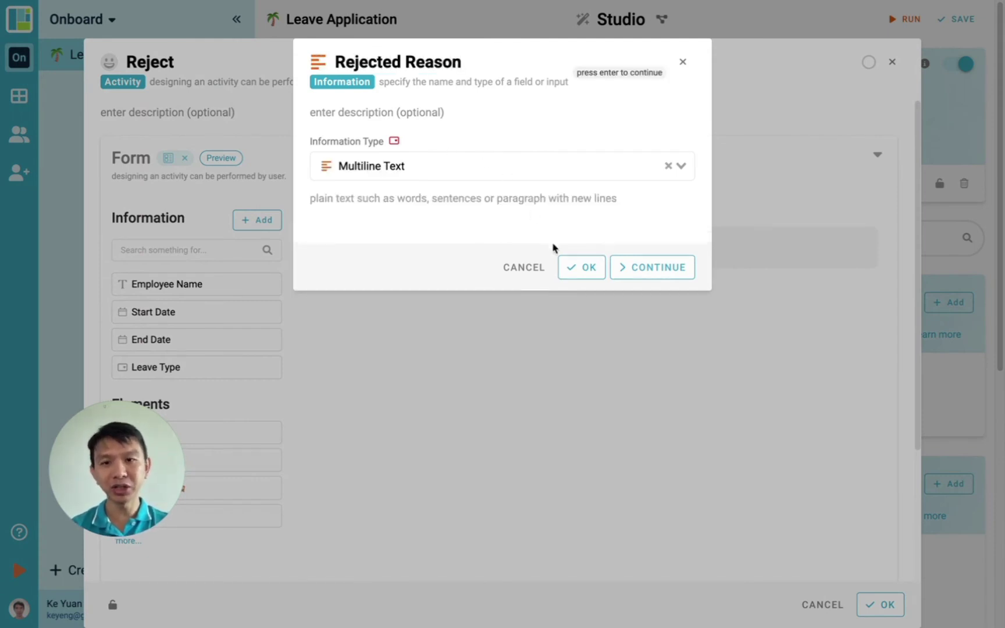
{"action": "left_click", "coordinate": [572, 260]}
{"action": "left_click_drag", "start_coordinate": [182, 402], "coordinate": [499, 247]}
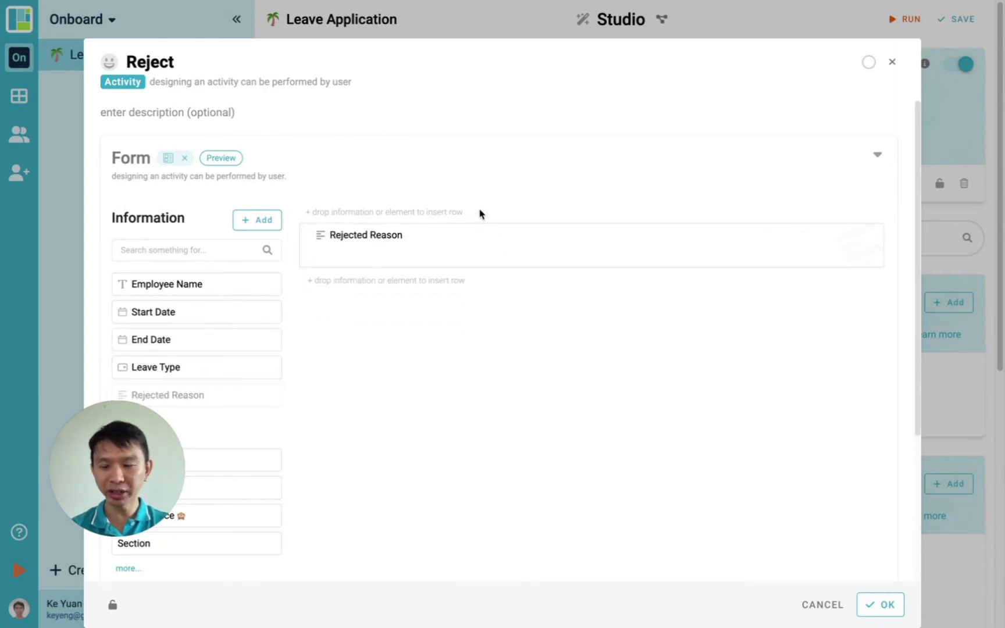
{"action": "left_click", "coordinate": [321, 254]}
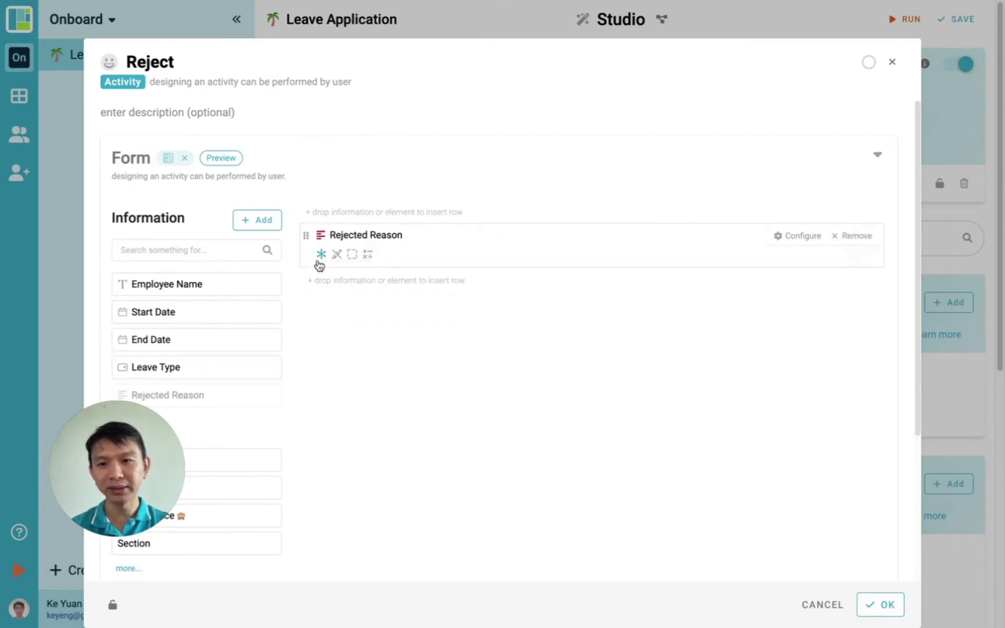
Step: Create a state named Rejected as the resulting state of the Reject activity in its flow
{"action": "scroll", "coordinate": [435, 415], "scroll_direction": "down", "scroll_amount": 4}
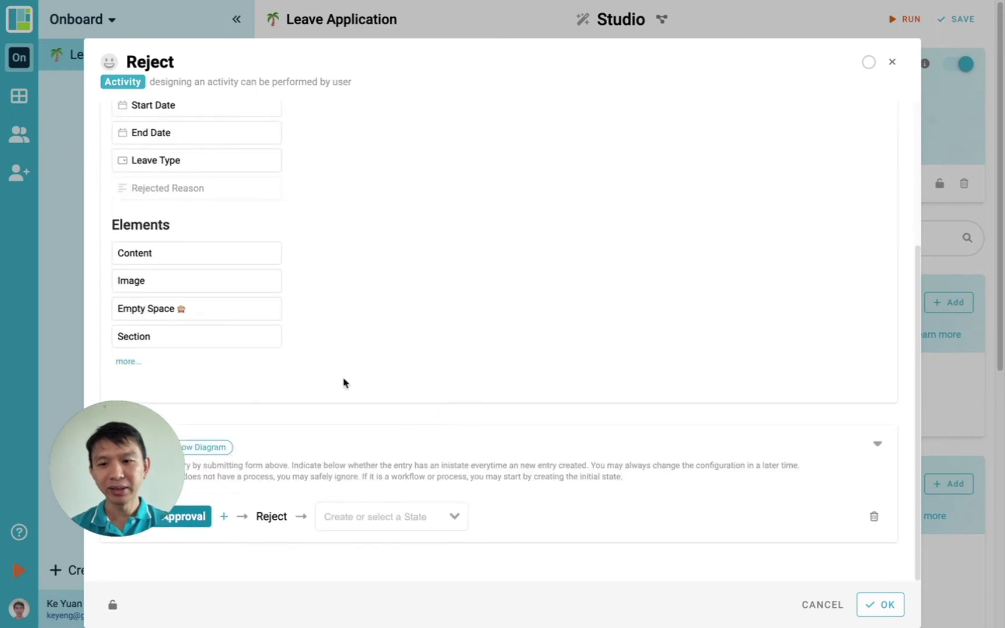
{"action": "scroll", "coordinate": [344, 382], "scroll_direction": "up", "scroll_amount": 4}
{"action": "left_click", "coordinate": [880, 157]}
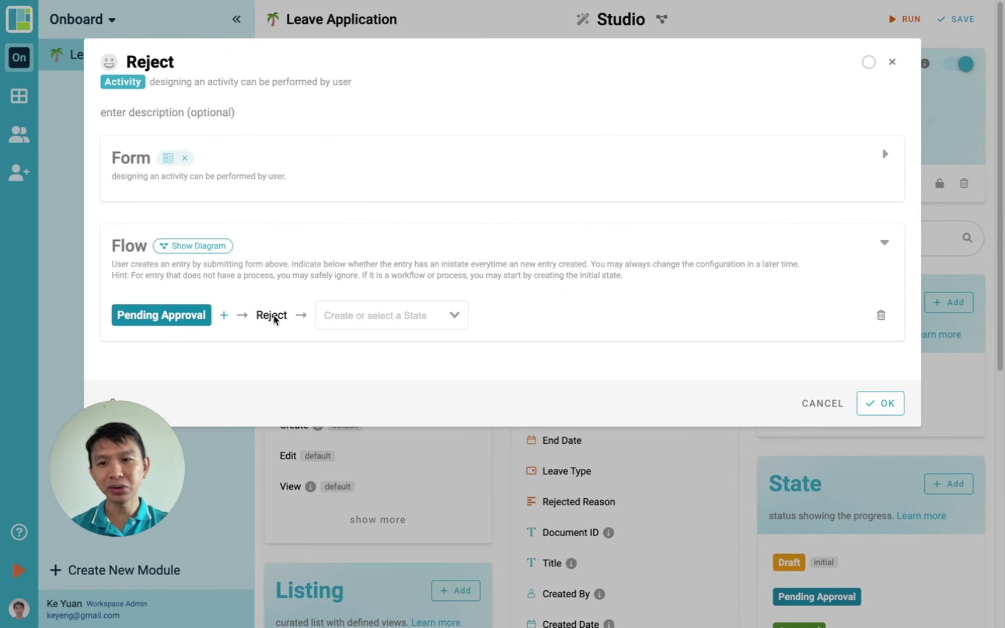
{"action": "left_click", "coordinate": [416, 315]}
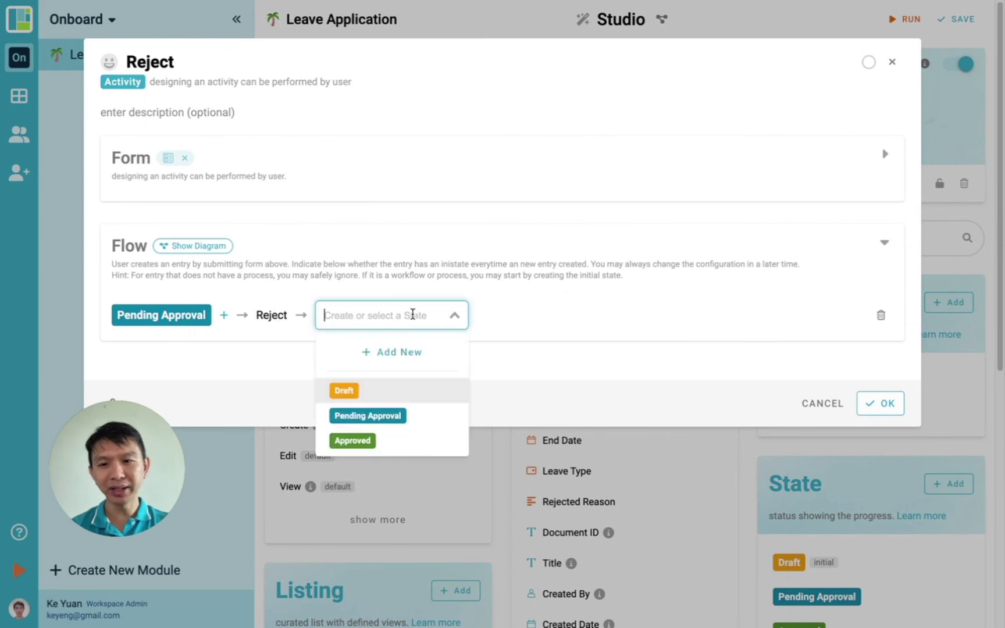
{"action": "left_click", "coordinate": [400, 352]}
{"action": "type", "text": "Rejec"}
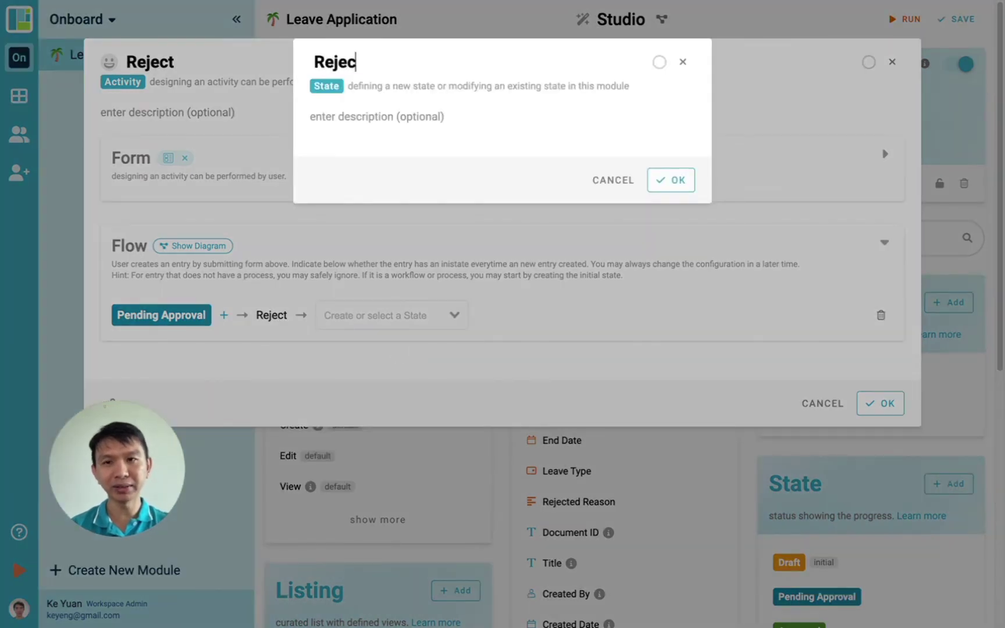
{"action": "type", "text": "ted"}
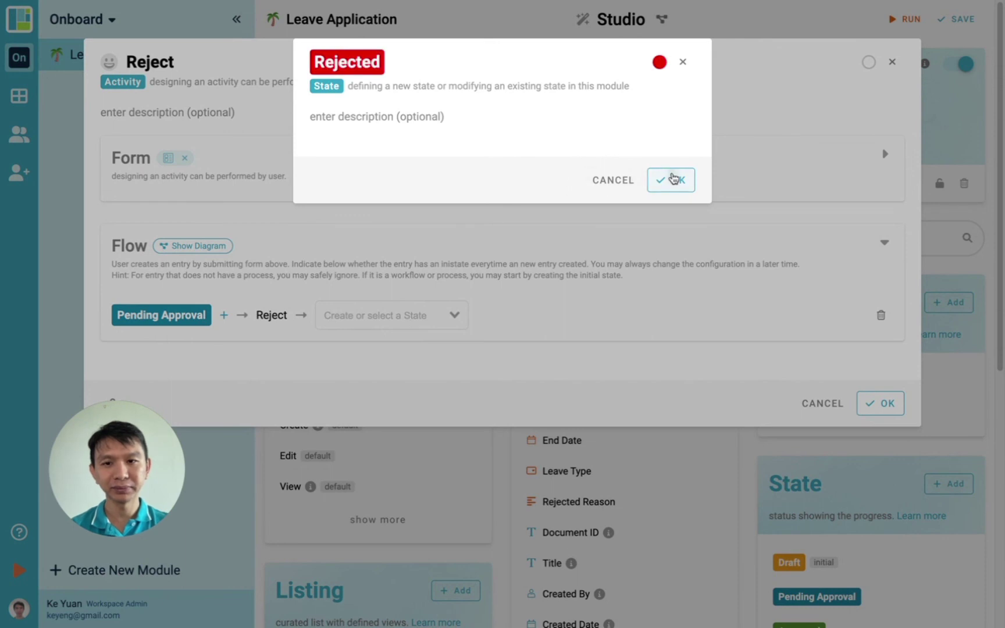
{"action": "left_click", "coordinate": [672, 180]}
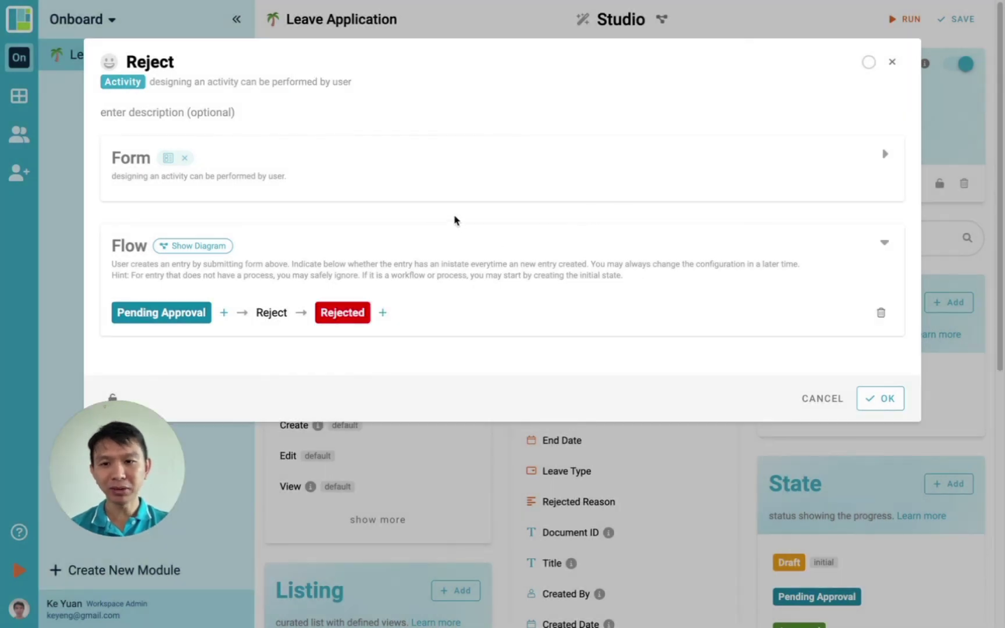
Step: Add an activity named Revise from Rejected that returns the entry to Draft, and confirm the activity
{"action": "left_click", "coordinate": [391, 314]}
{"action": "type", "text": "Re"}
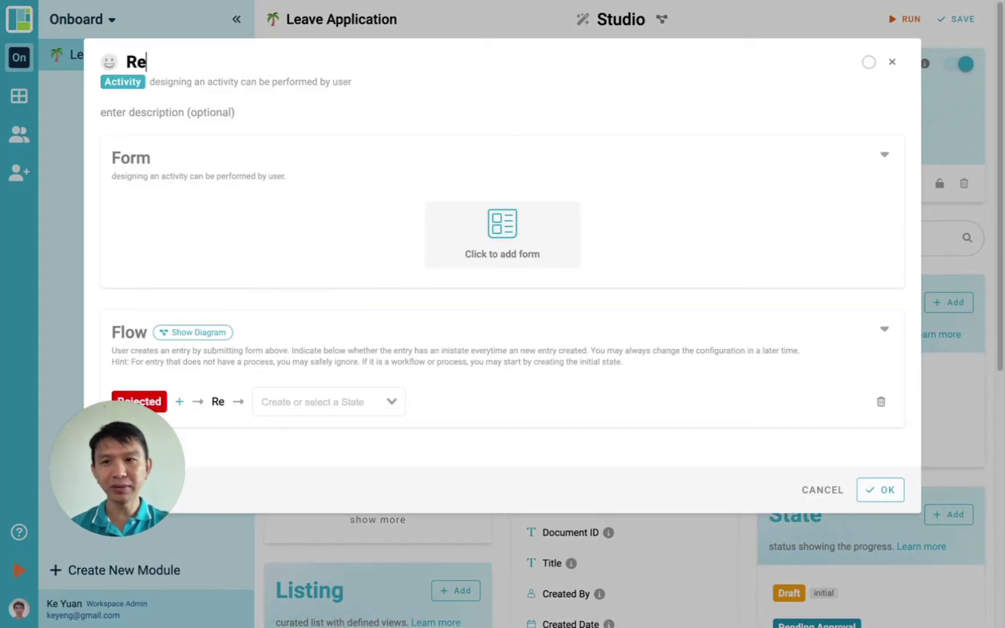
{"action": "type", "text": "view"}
{"action": "key", "text": "BackSpace"}
{"action": "key", "text": "BackSpace"}
{"action": "type", "text": "se"}
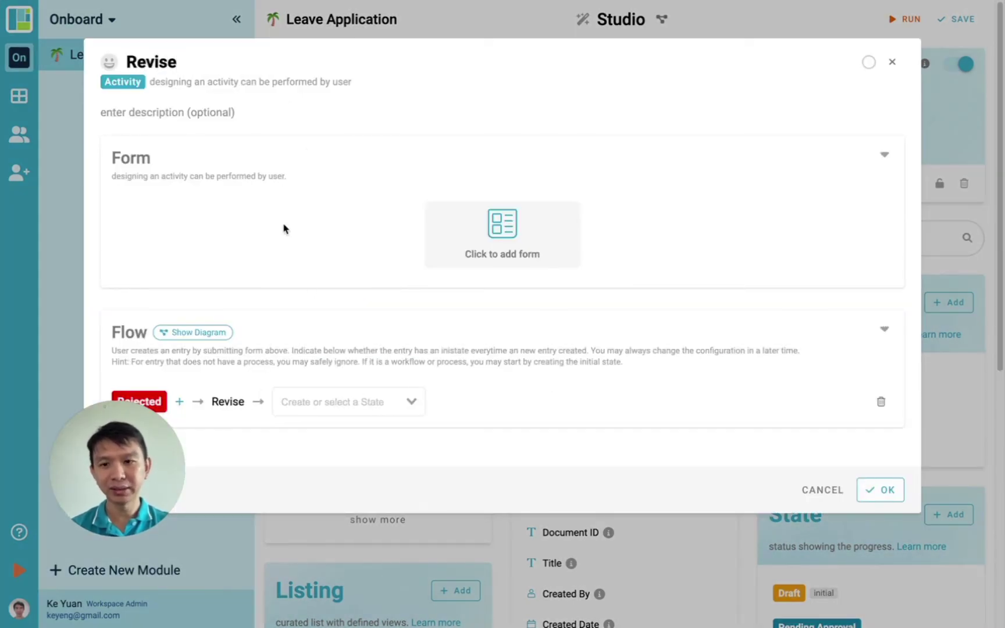
{"action": "left_click", "coordinate": [348, 403]}
{"action": "left_click", "coordinate": [349, 471]}
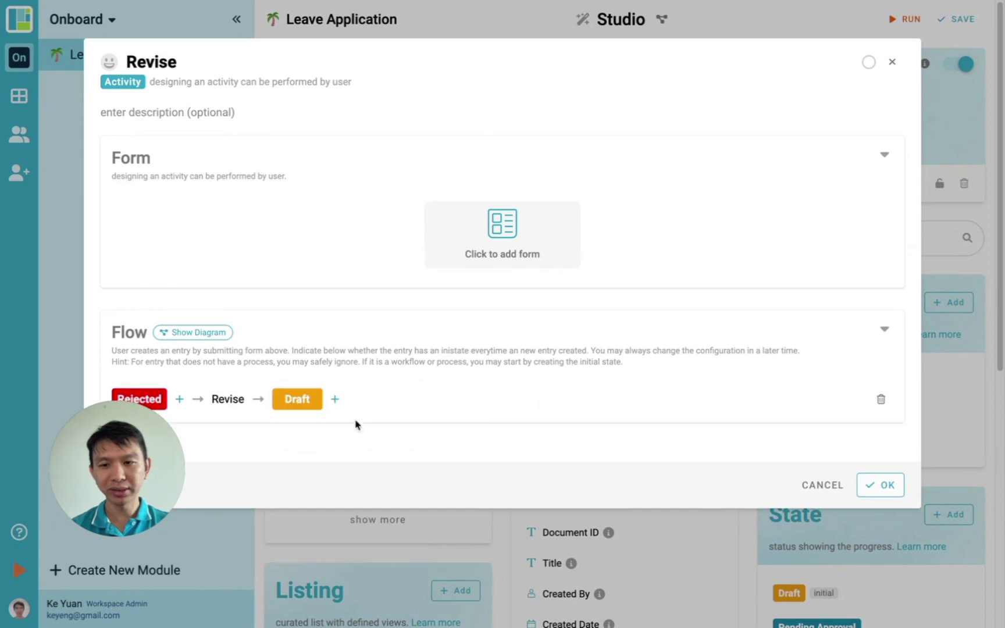
{"action": "left_click", "coordinate": [883, 488]}
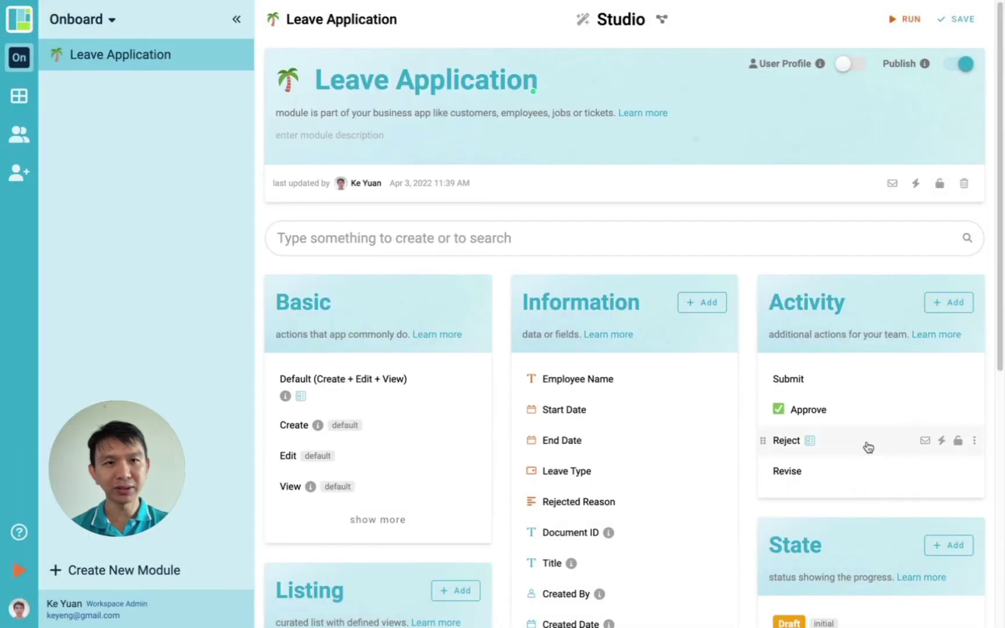
Step: Save the Leave Application module and review its workflow diagram
{"action": "left_click", "coordinate": [953, 22]}
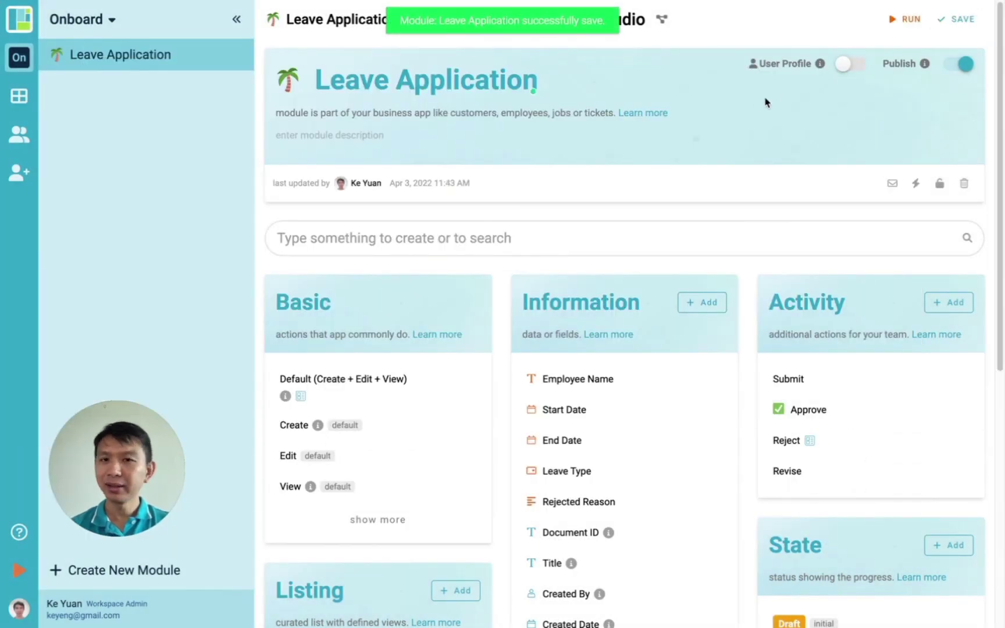
{"action": "left_click", "coordinate": [663, 21]}
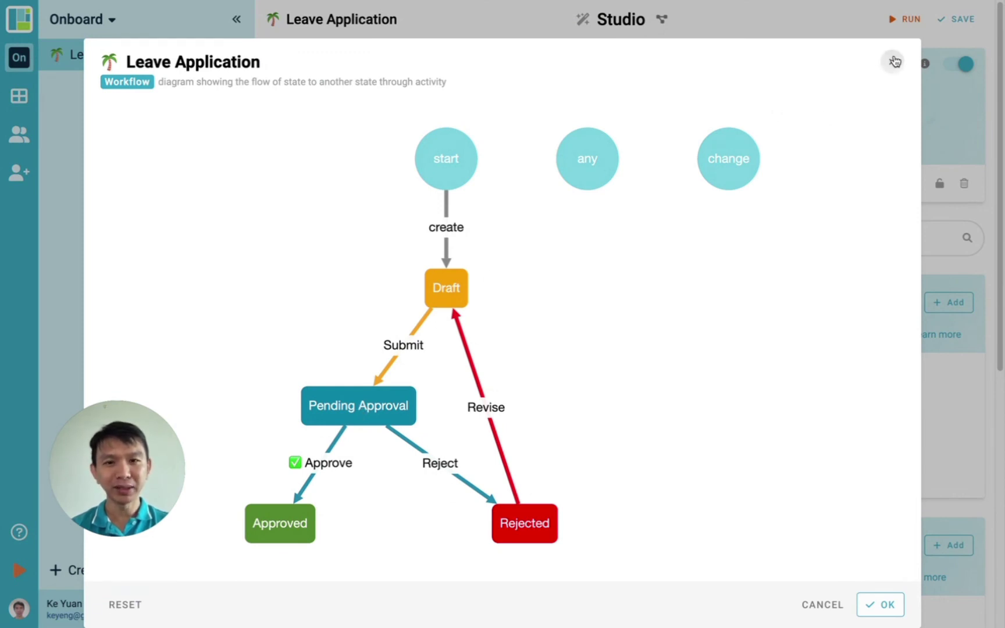
{"action": "left_click", "coordinate": [891, 62]}
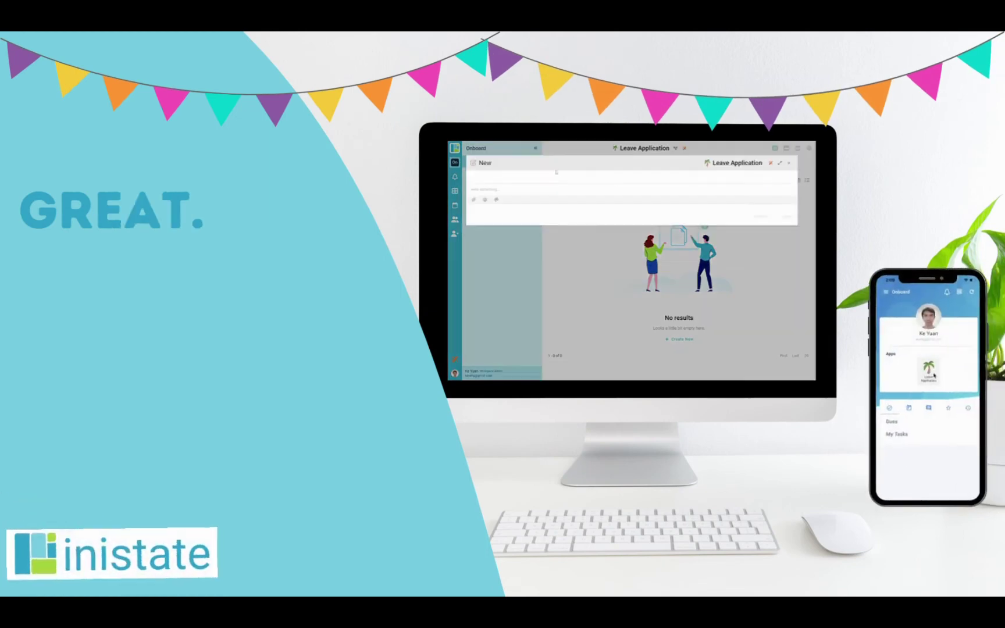